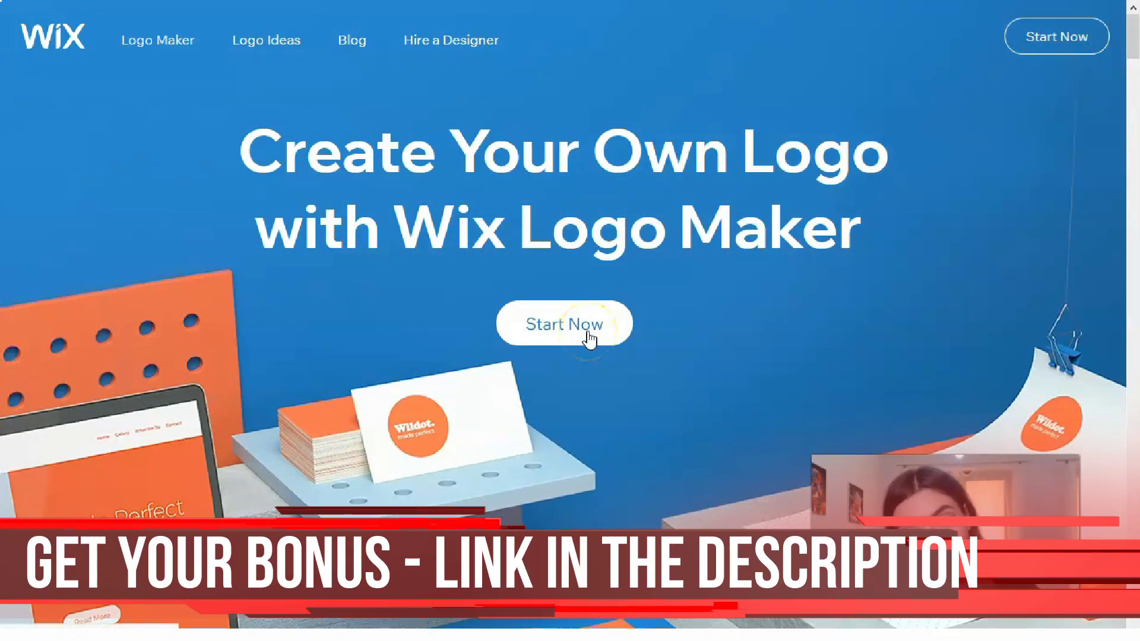
Start a new logo and choose to design it yourself instead of hiring a designer.
click(585, 339)
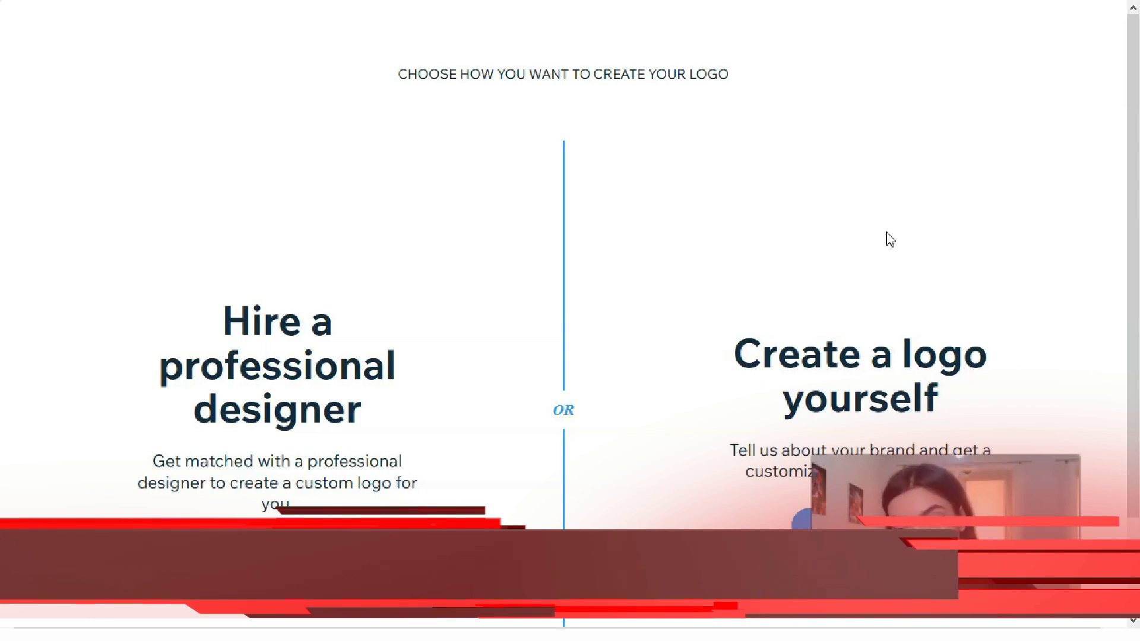
click(816, 308)
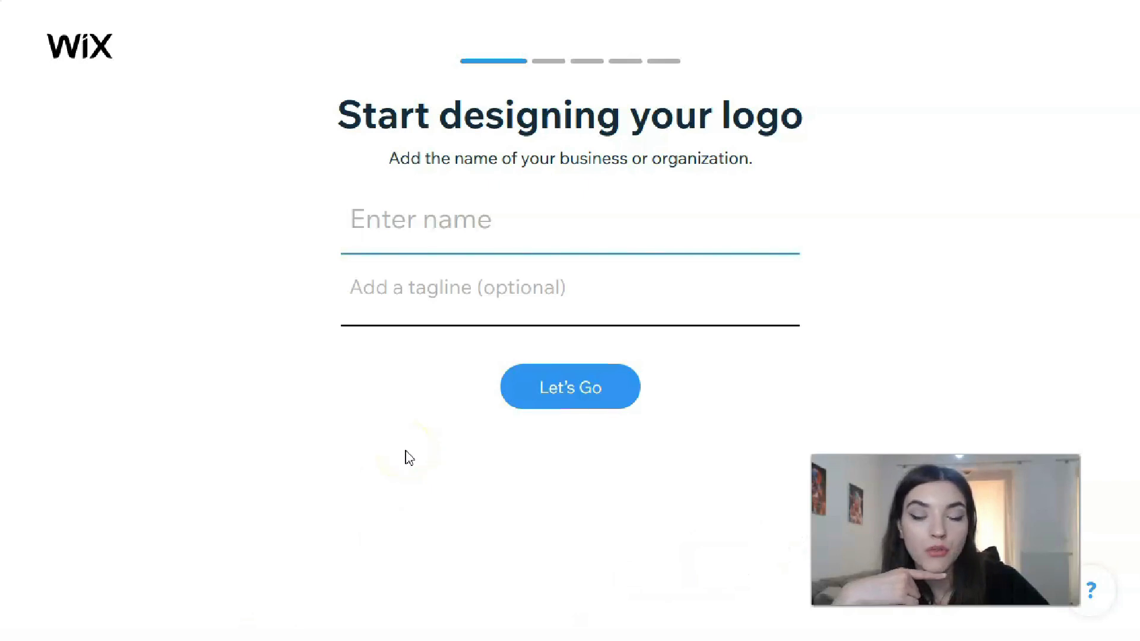
Enter 'John `s' as the business name and continue.
click(390, 459)
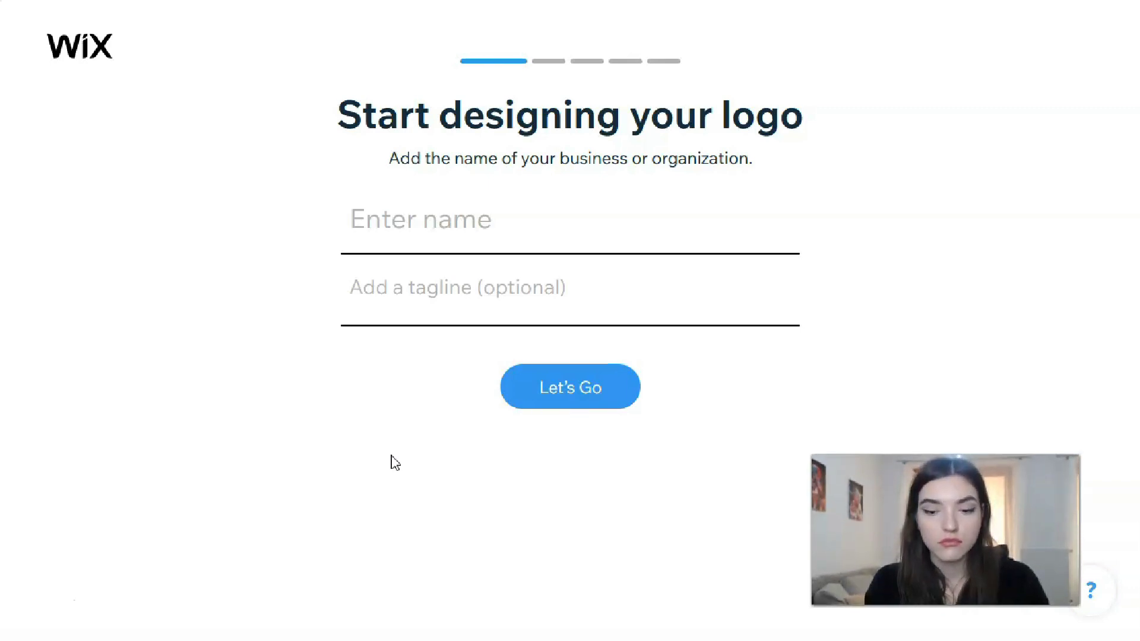
click(393, 450)
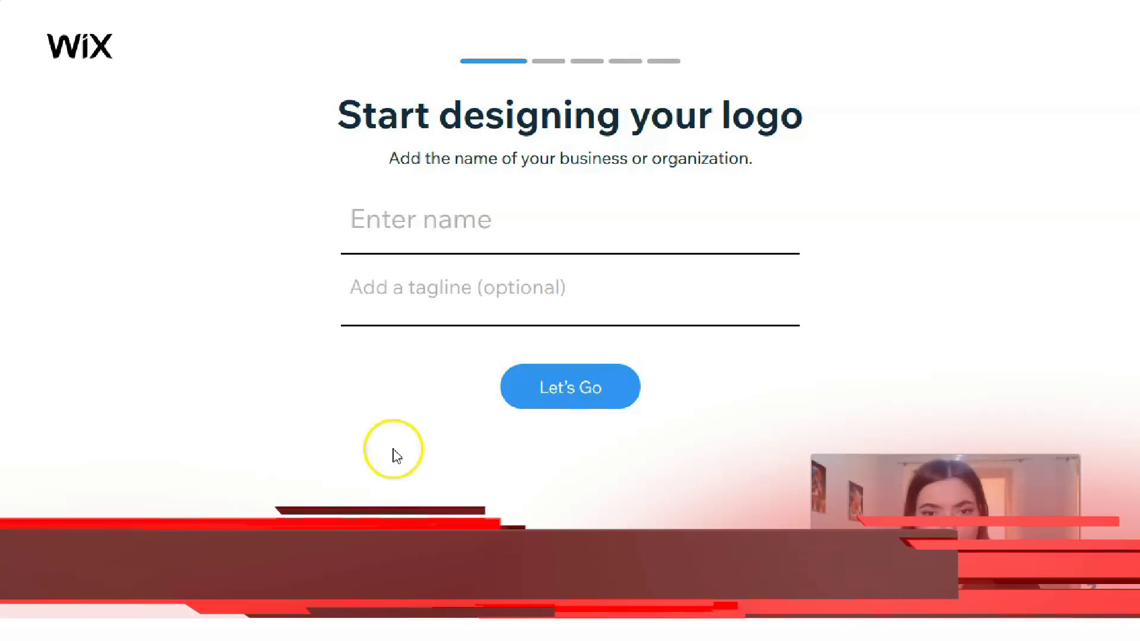
click(510, 209)
text(John)
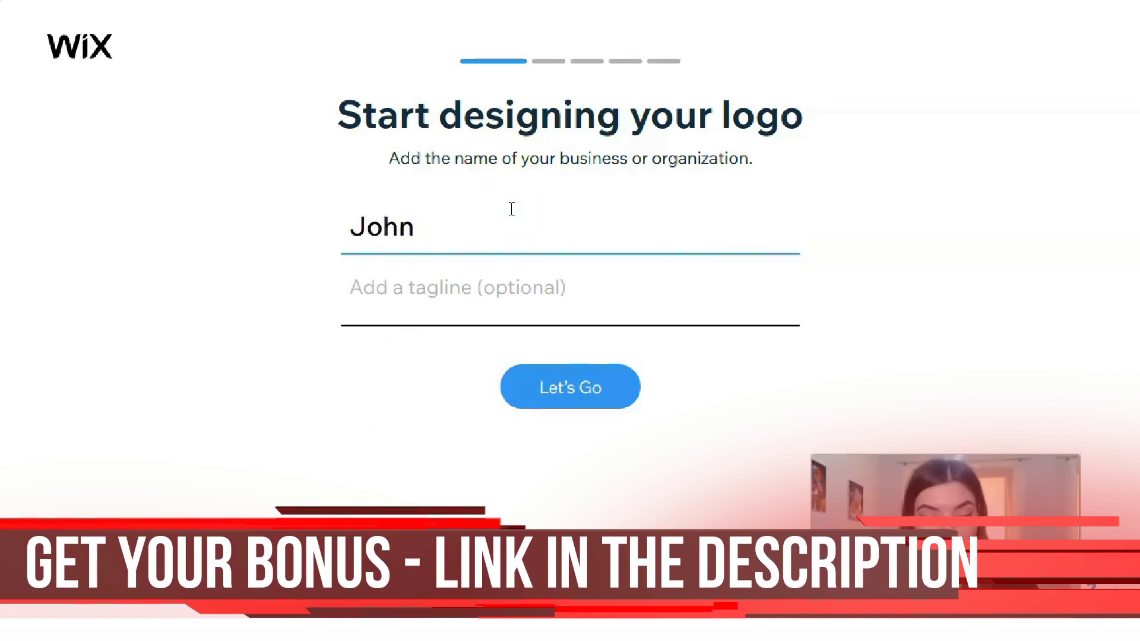
text( `s)
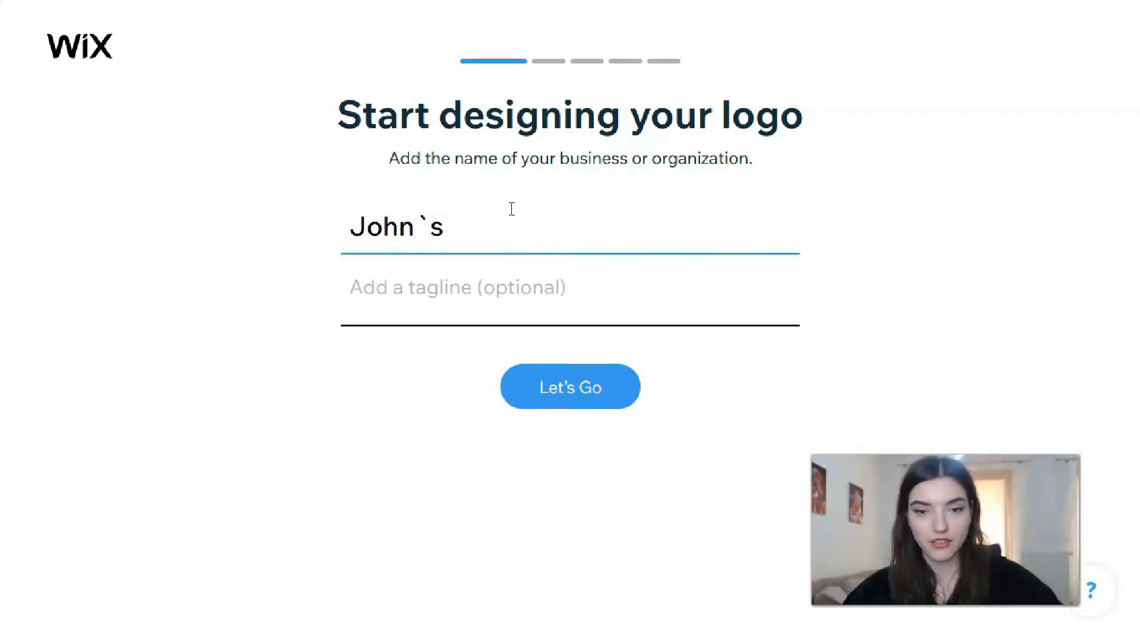
click(534, 388)
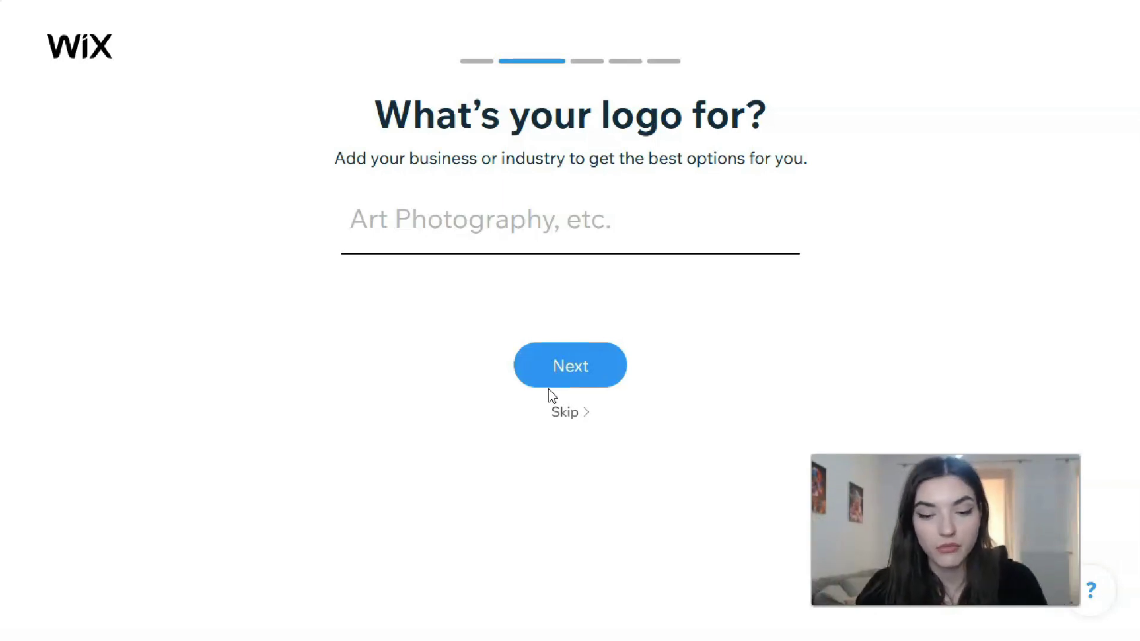
Set the business type to Clothing Shop.
click(575, 234)
text(C)
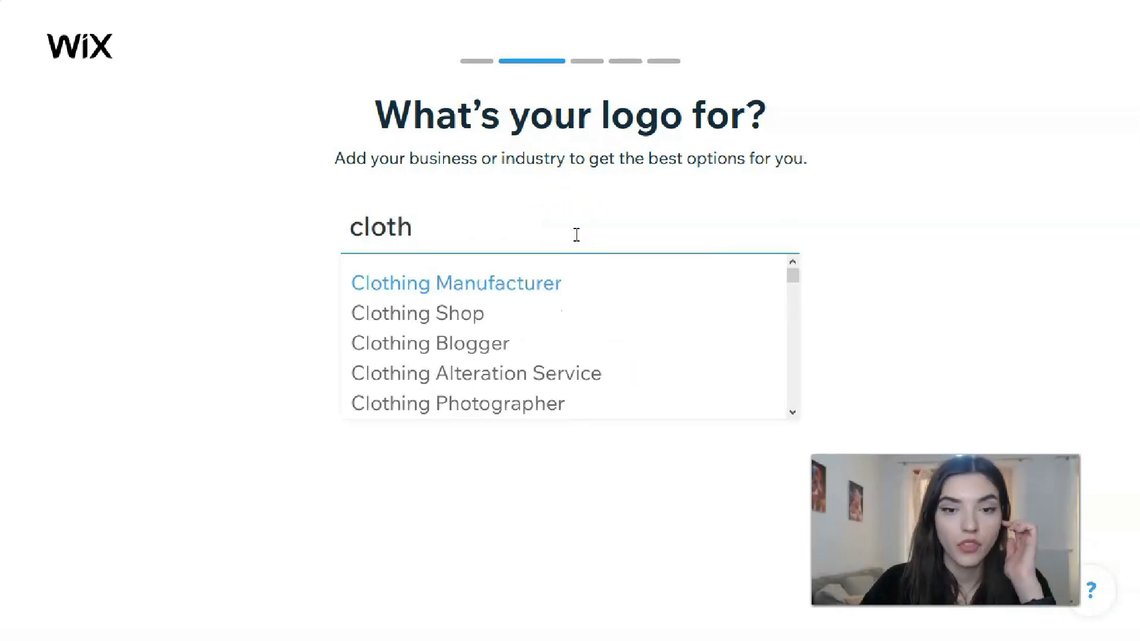
click(509, 319)
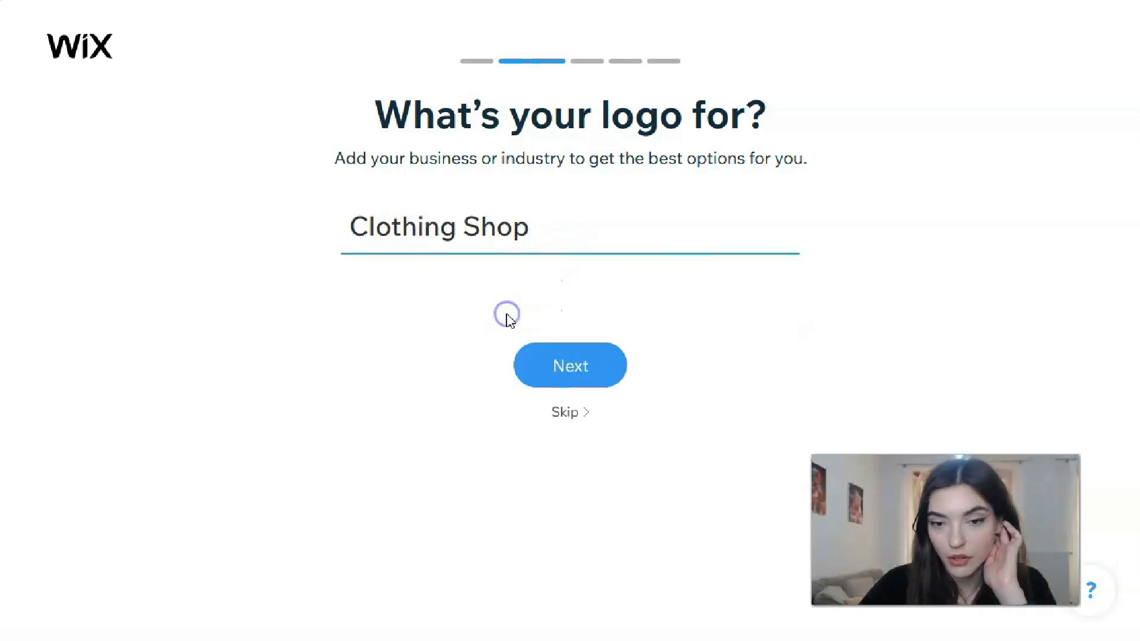
click(534, 369)
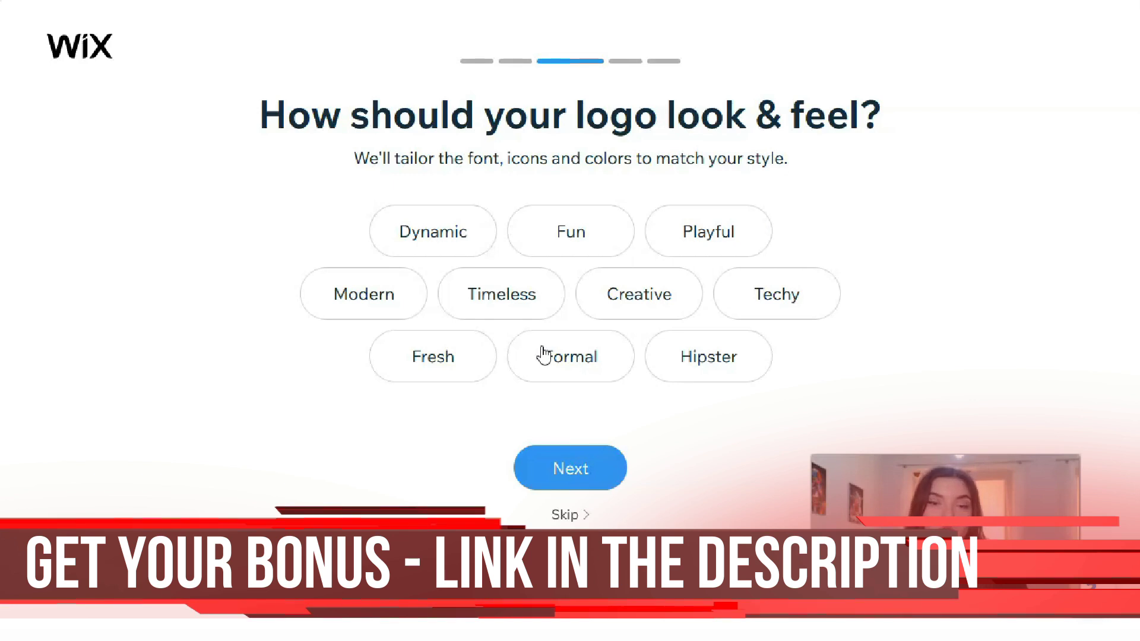
Pick Modern, Hipster and Fresh as the logo styles and continue.
click(383, 297)
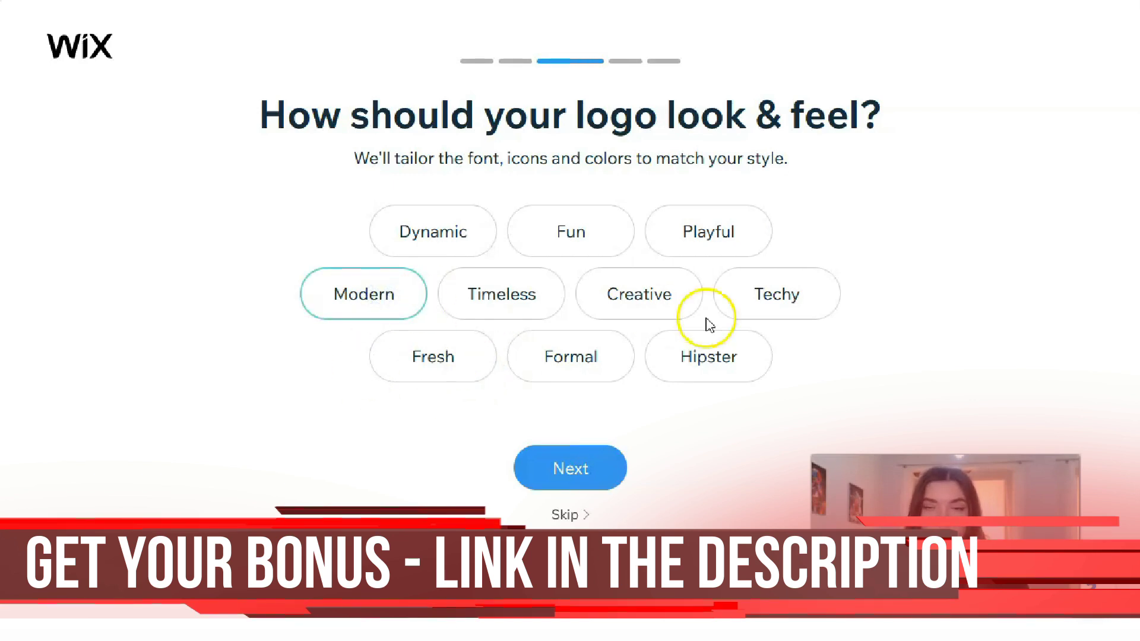
click(696, 352)
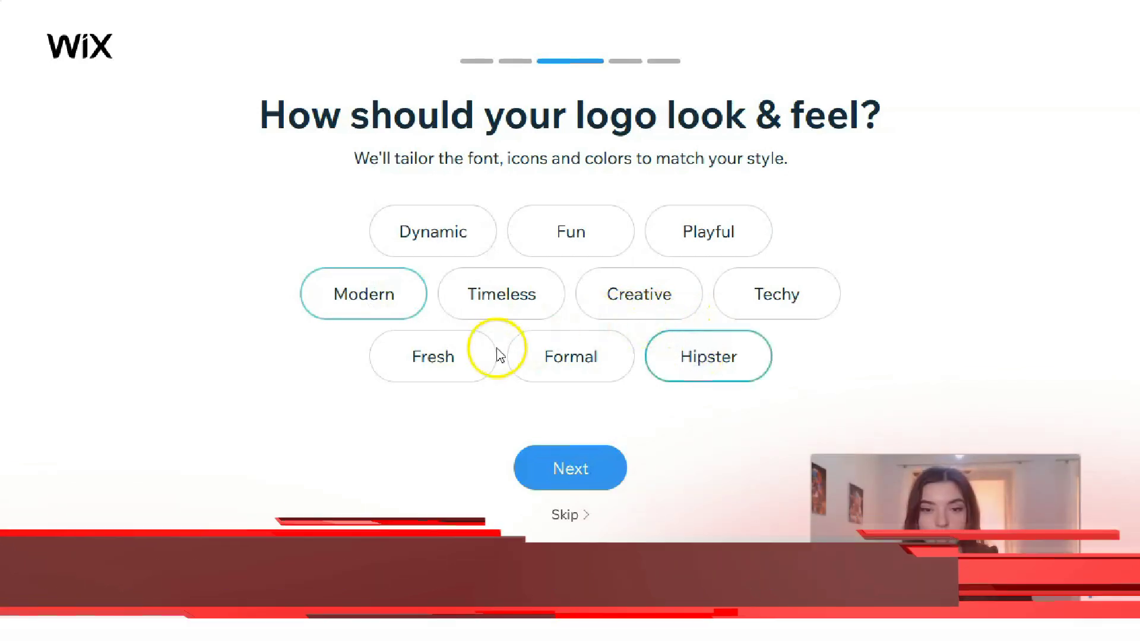
click(442, 360)
click(568, 467)
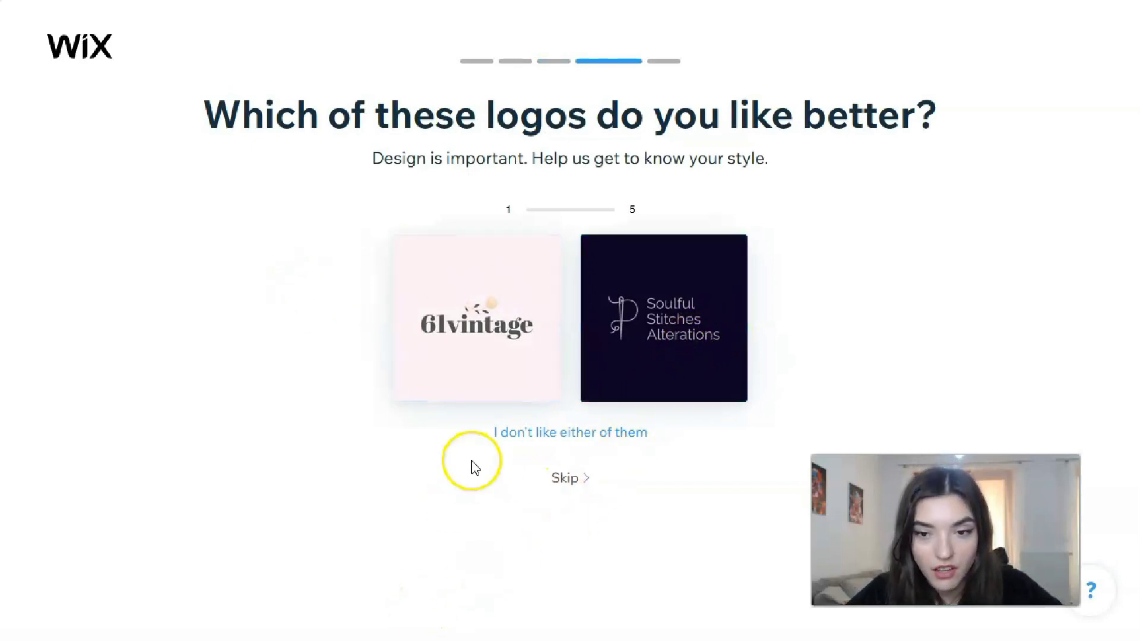
Prefer 61vintage, Wayman Education and Zikomo, and reject both logos in the other two pairs.
click(521, 337)
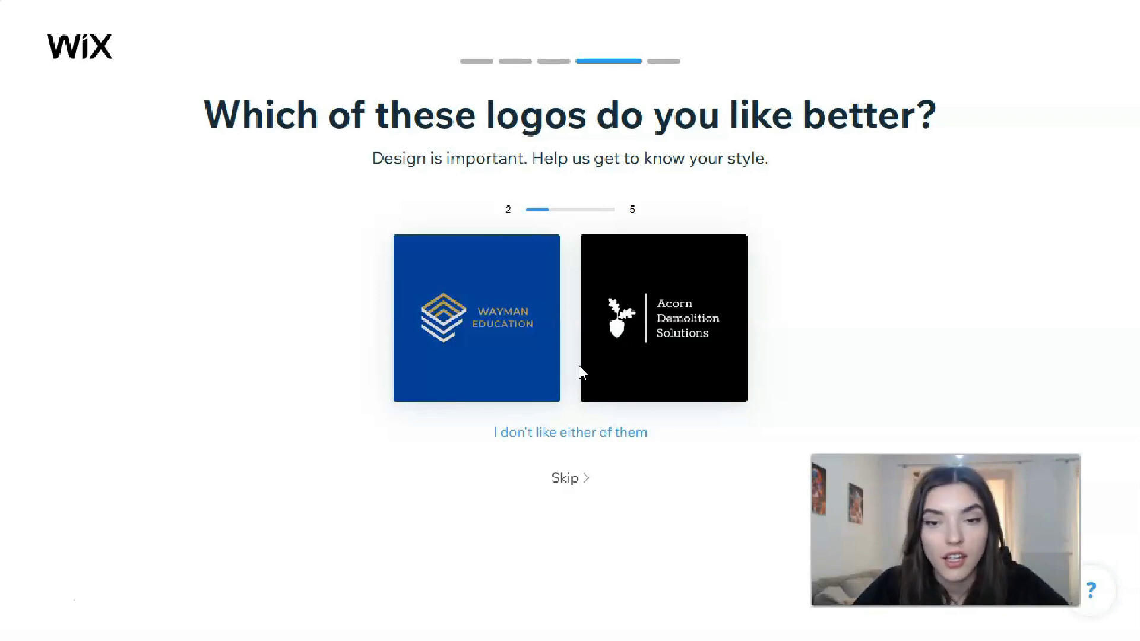
click(536, 372)
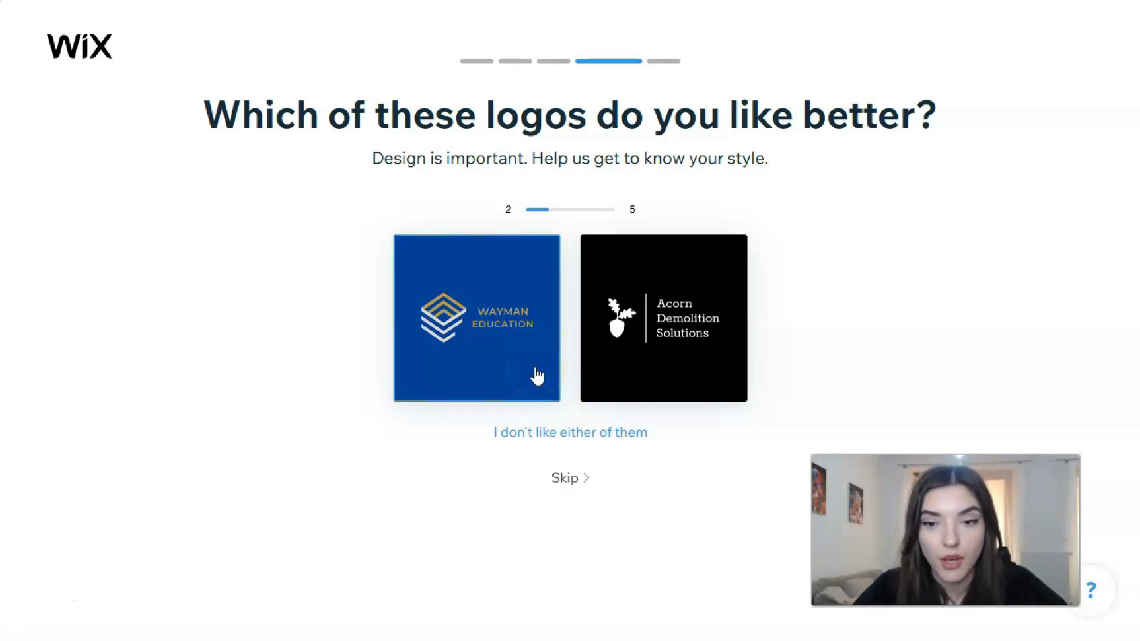
click(536, 372)
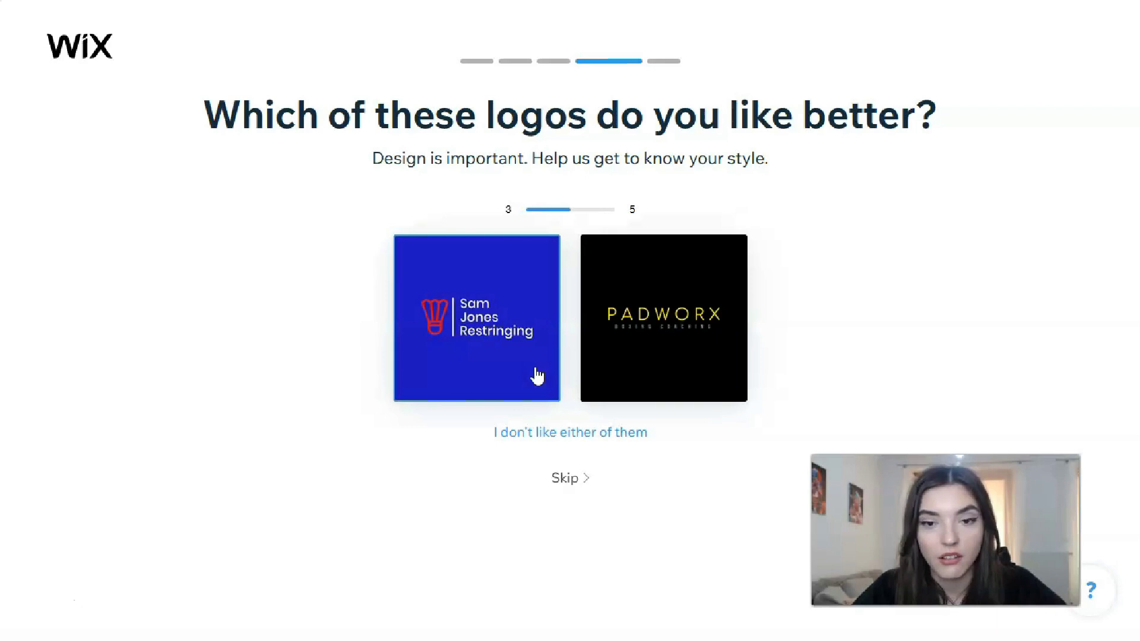
click(534, 433)
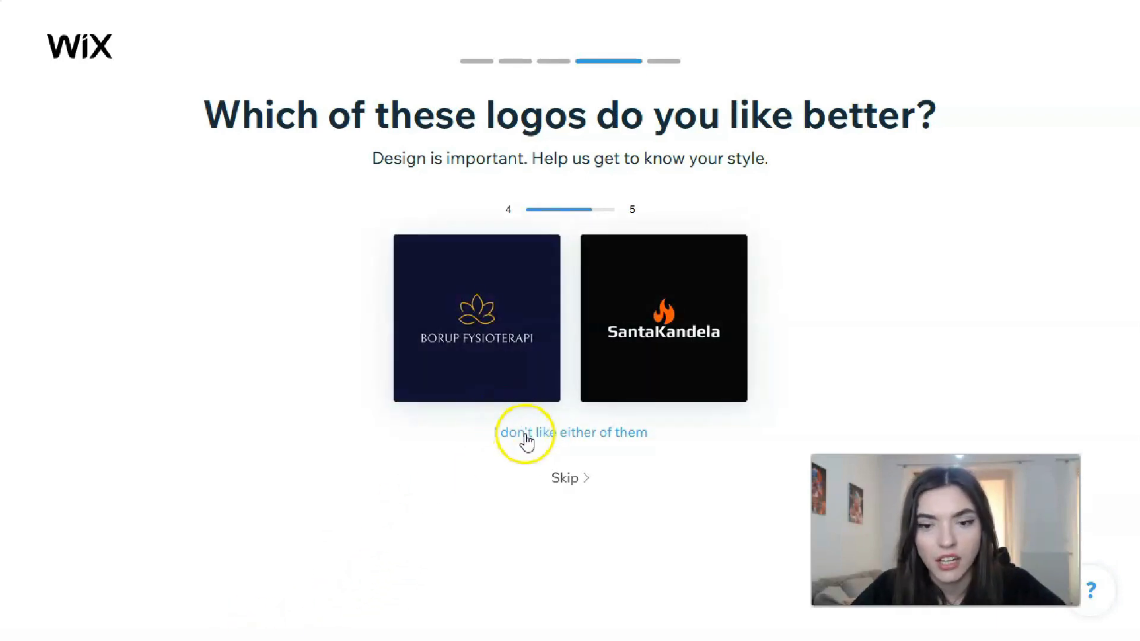
click(527, 439)
click(668, 350)
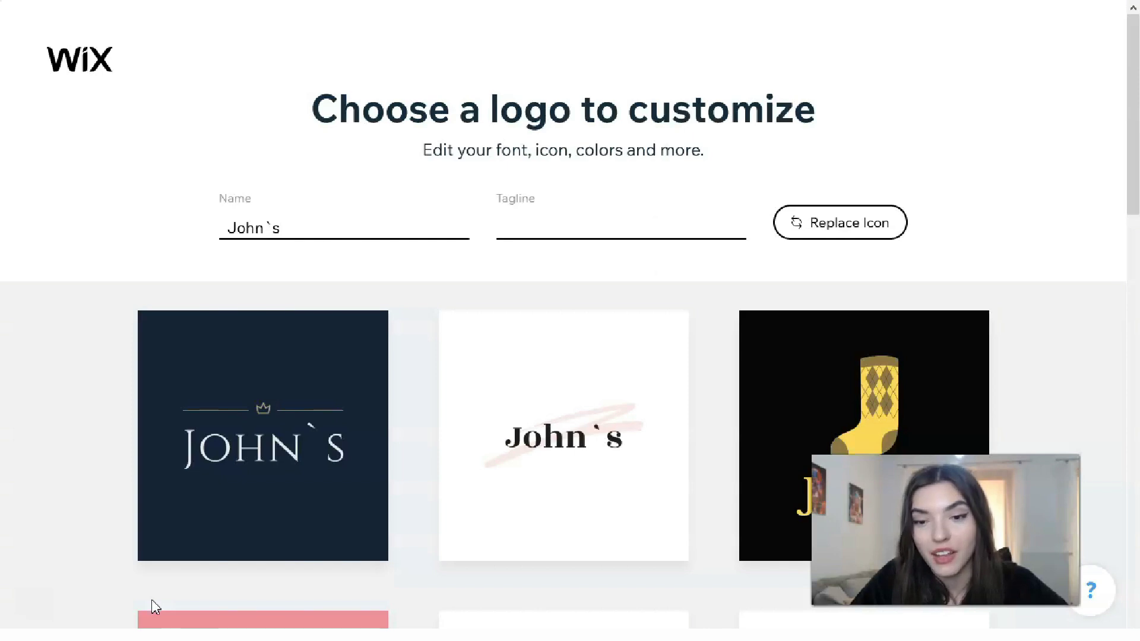
Scroll through the generated John`s logos and load more designs.
scroll(636, 394, down, 5)
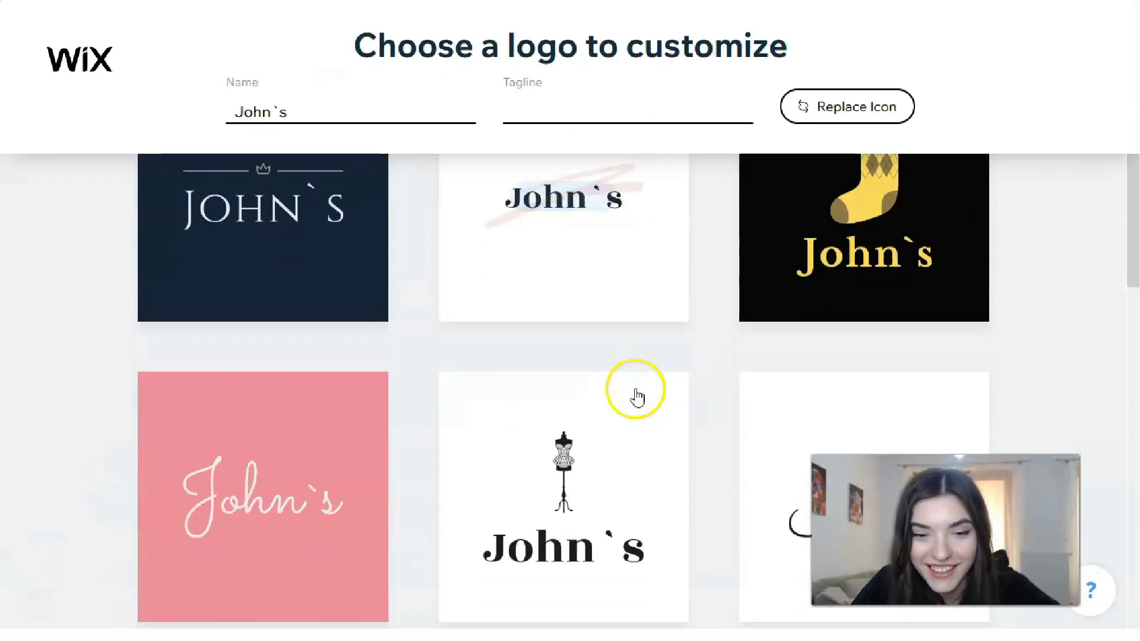
scroll(1041, 353, down, 1)
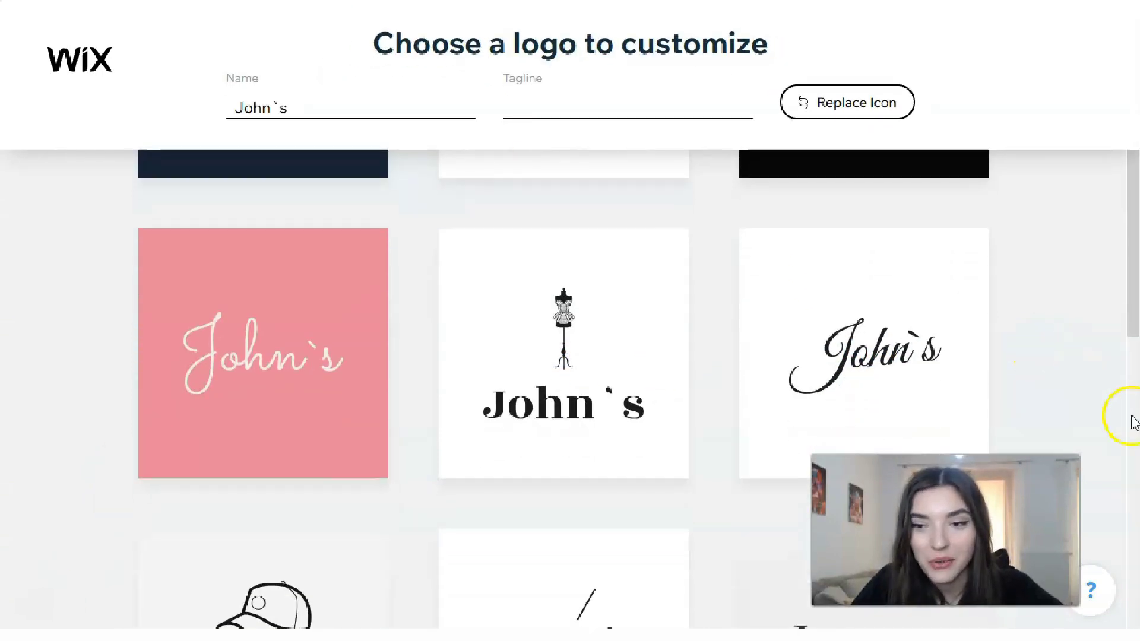
scroll(1063, 360, down, 1)
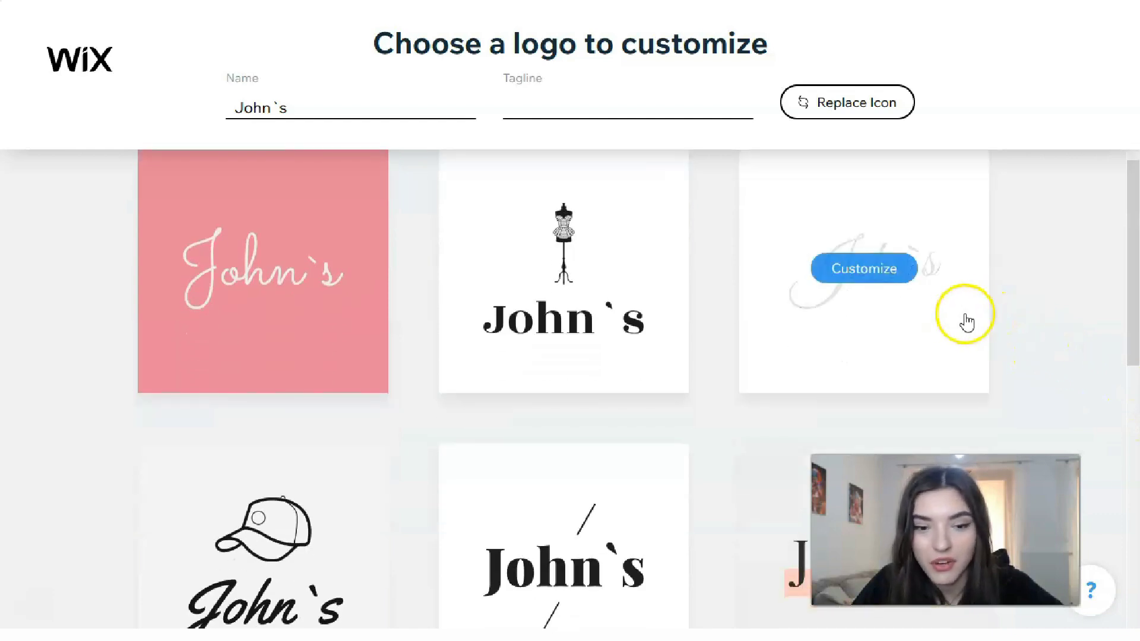
scroll(970, 323, up, 6)
scroll(588, 505, down, 10)
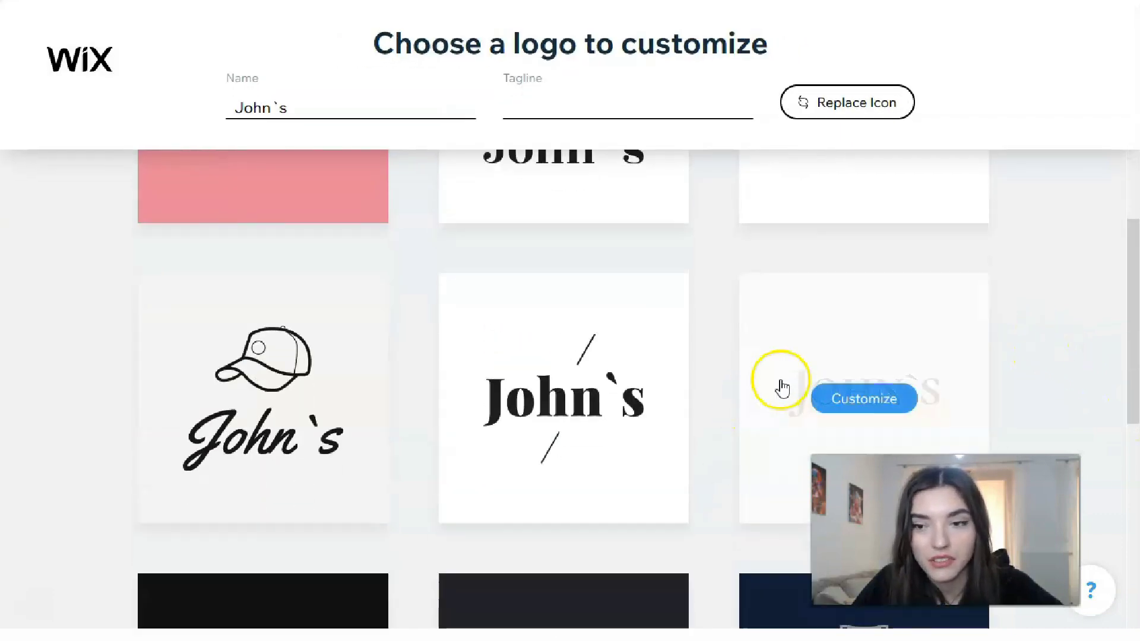
scroll(832, 384, up, 3)
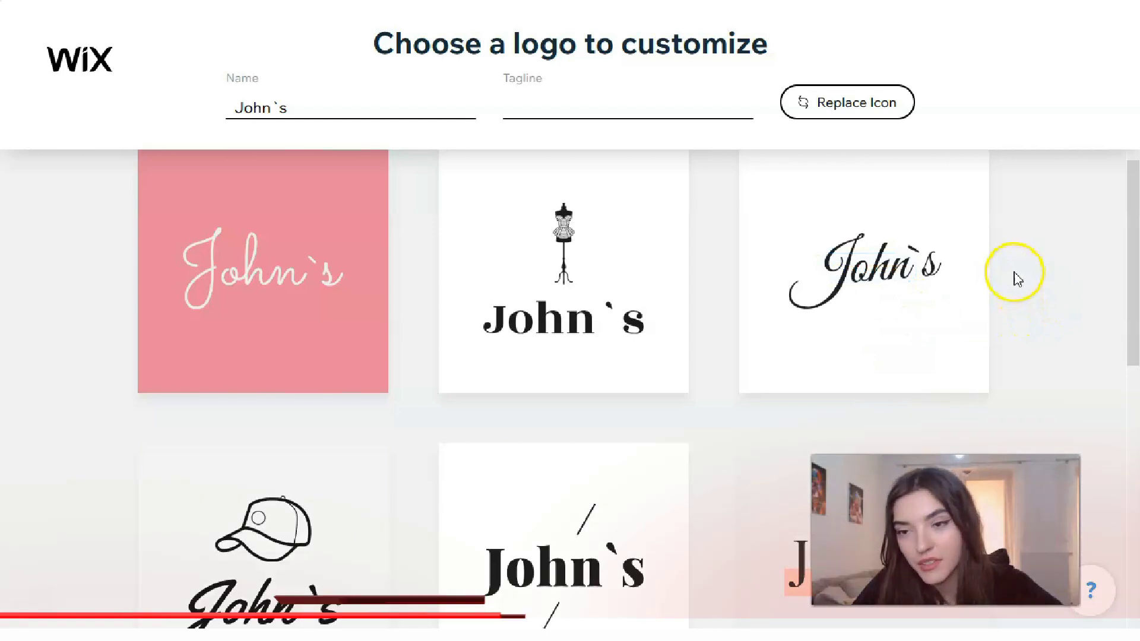
scroll(1018, 275, down, 3)
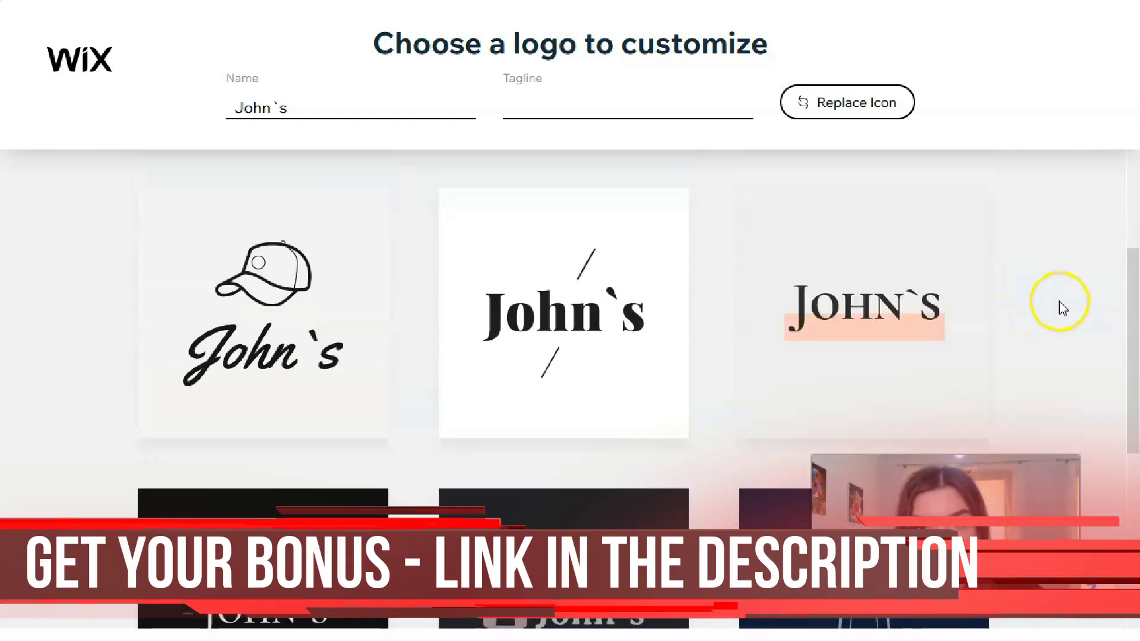
scroll(1060, 306, down, 3)
scroll(1063, 309, down, 3)
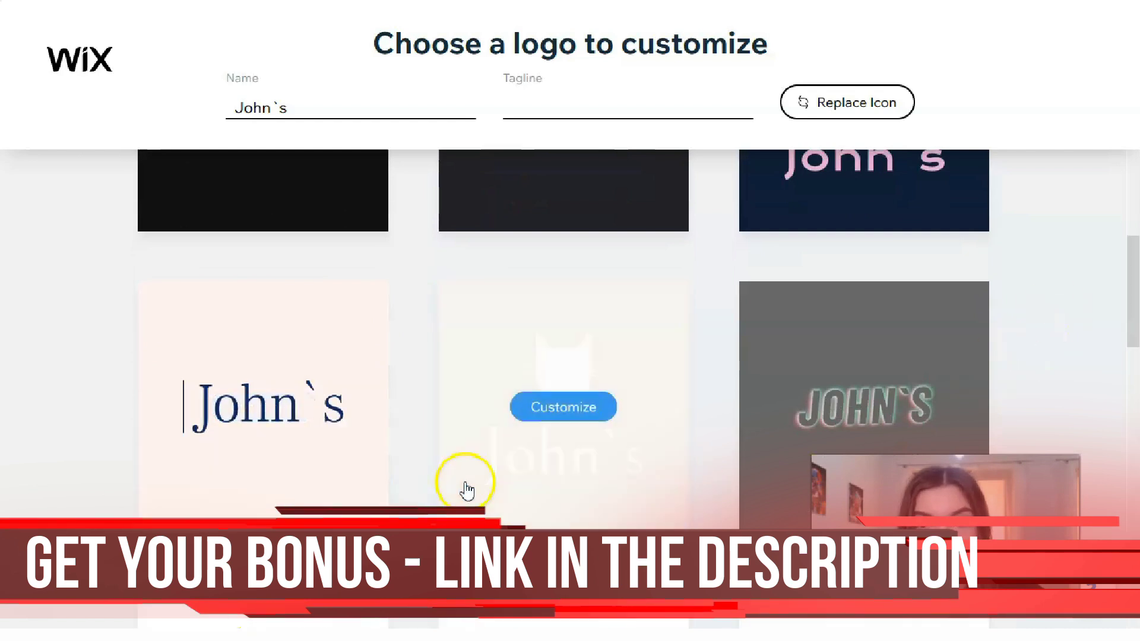
scroll(878, 442, down, 5)
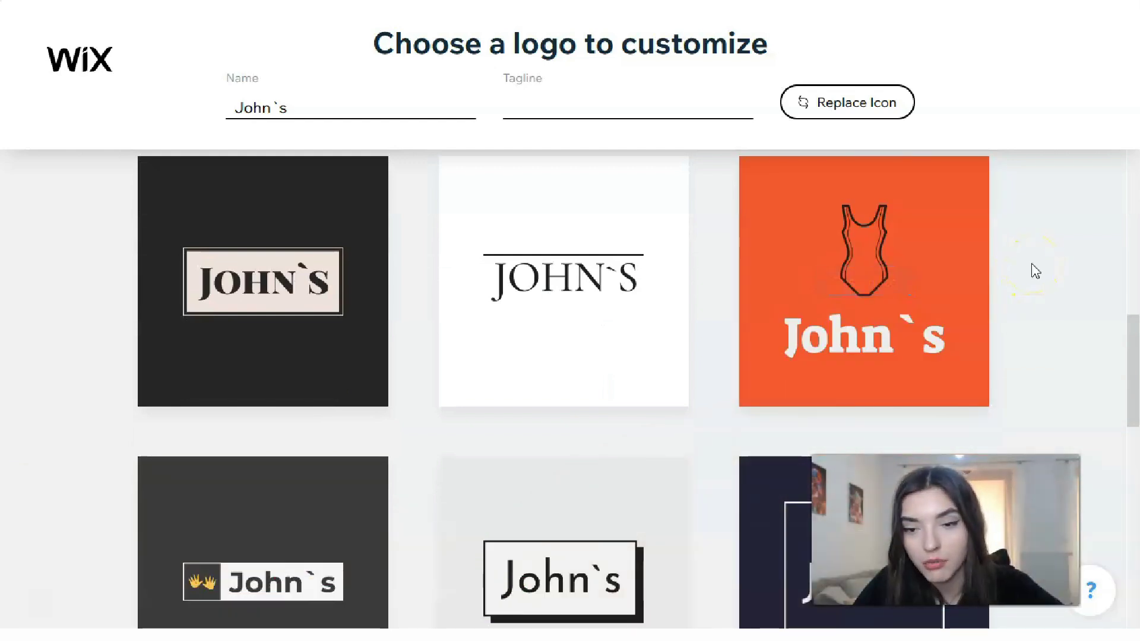
scroll(1037, 271, down, 10)
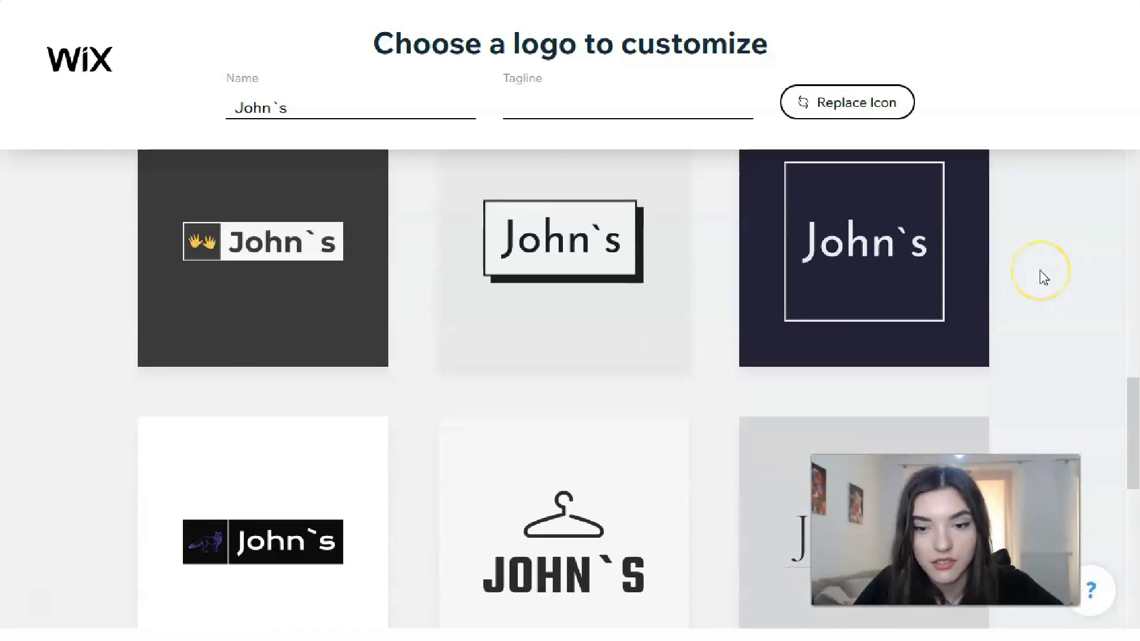
scroll(1043, 277, up, 3)
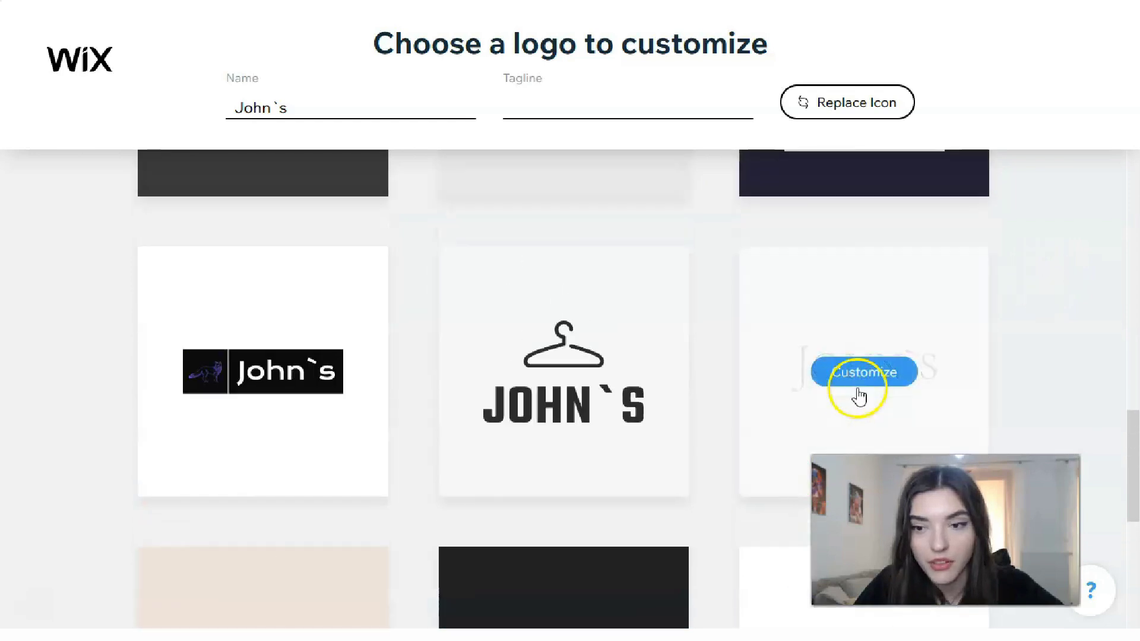
scroll(1029, 337, down, 5)
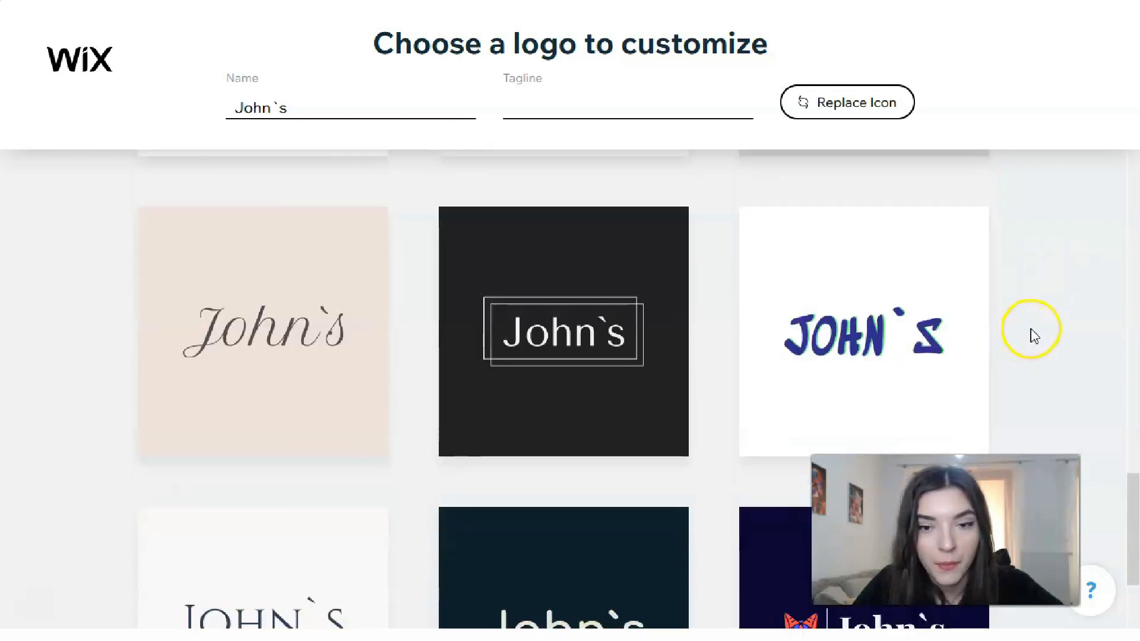
scroll(1034, 336, down, 4)
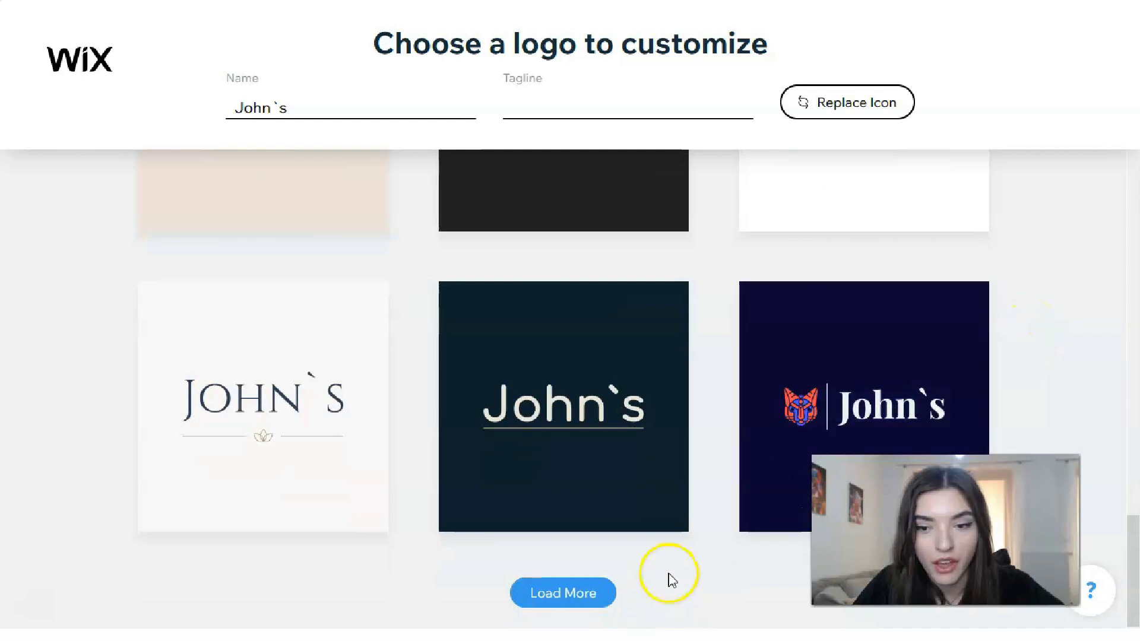
click(560, 593)
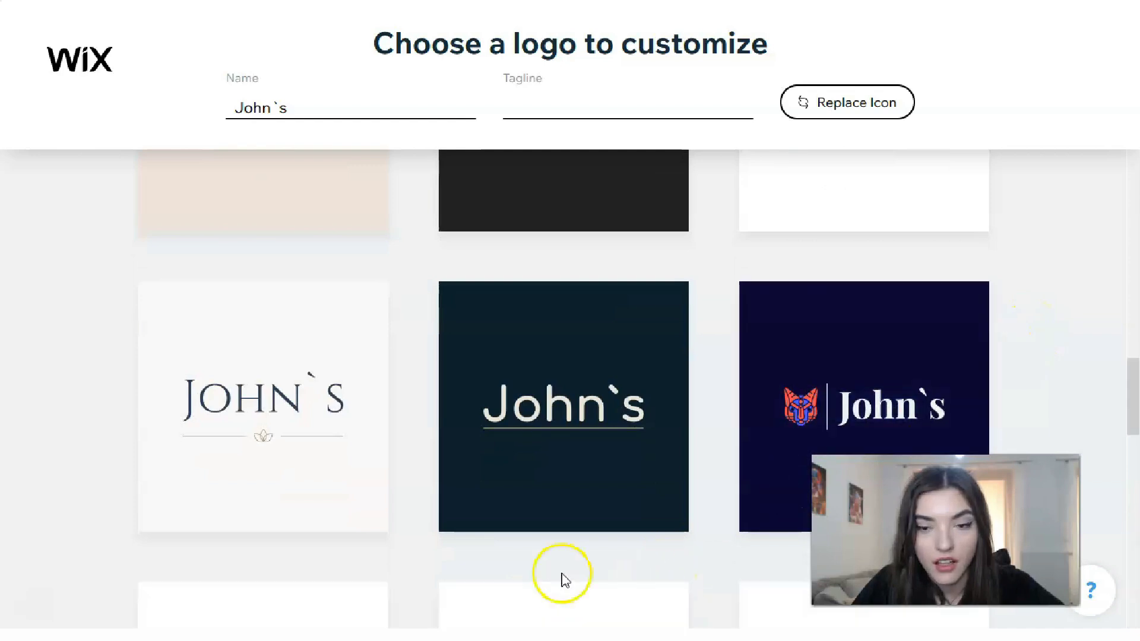
Browse the new designs, including mannequin, baseball cap and script lettering variants.
scroll(580, 478, down, 6)
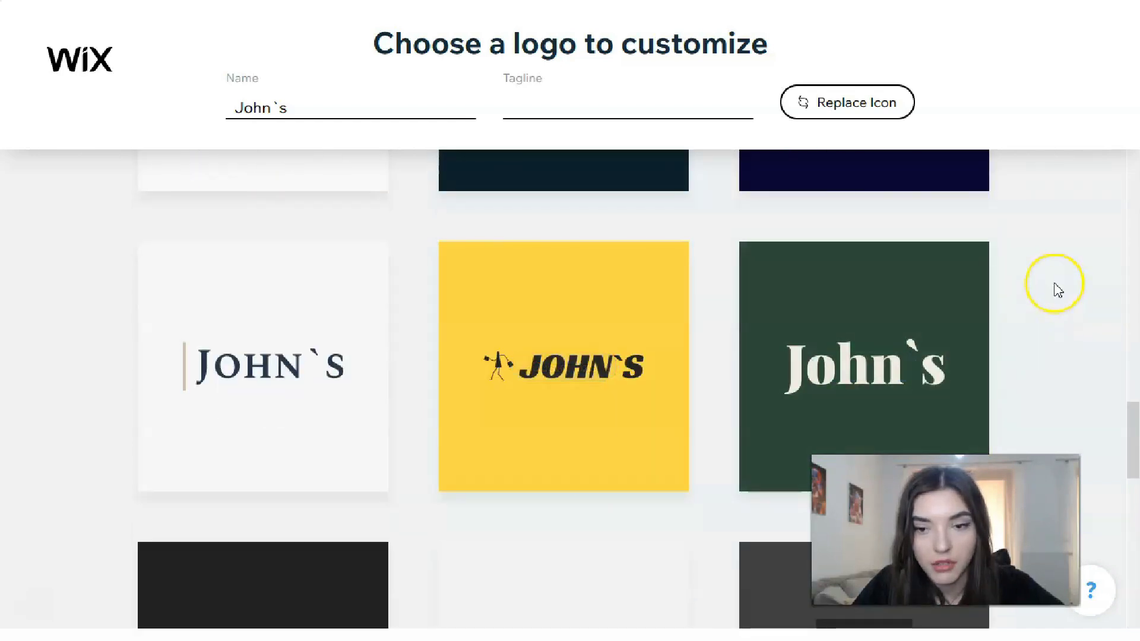
scroll(1058, 291, down, 2)
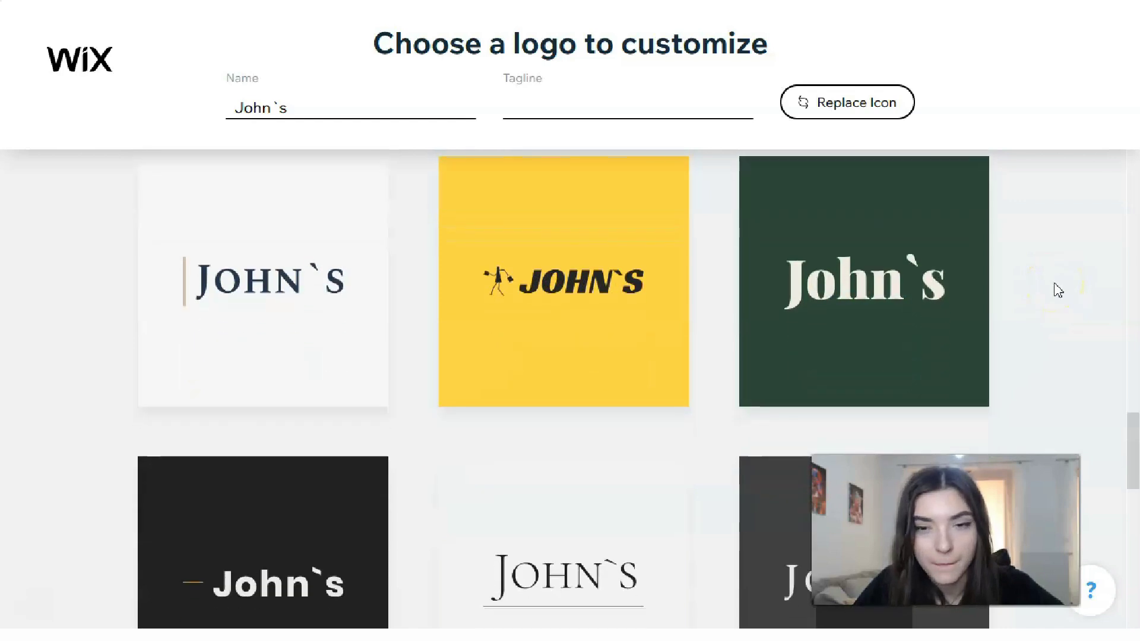
mouse_move(502, 326)
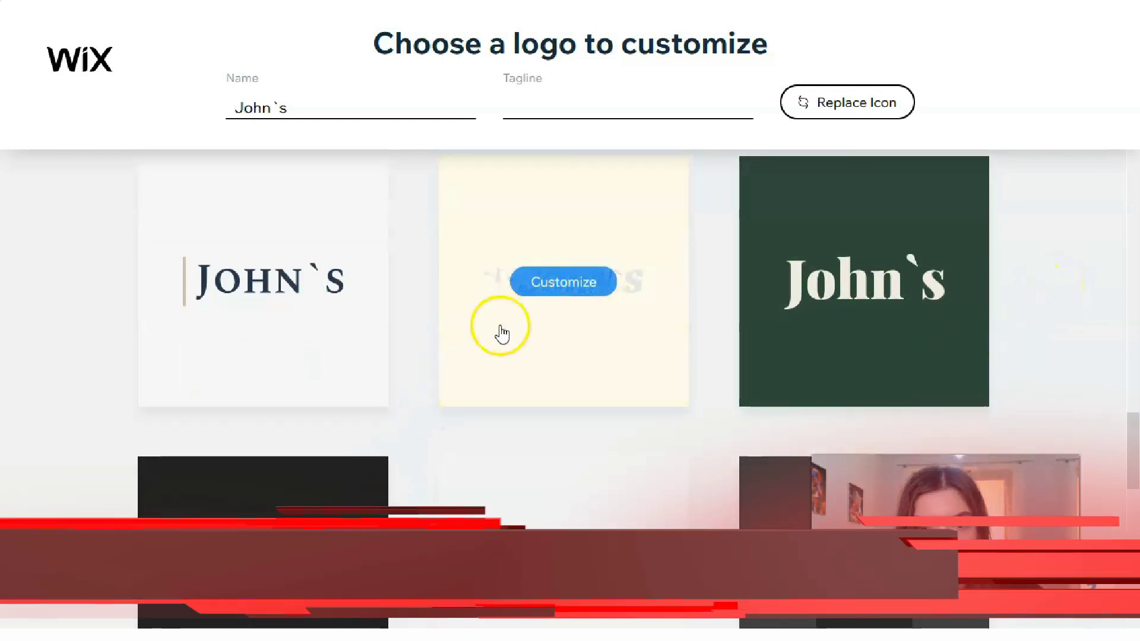
scroll(856, 349, down, 4)
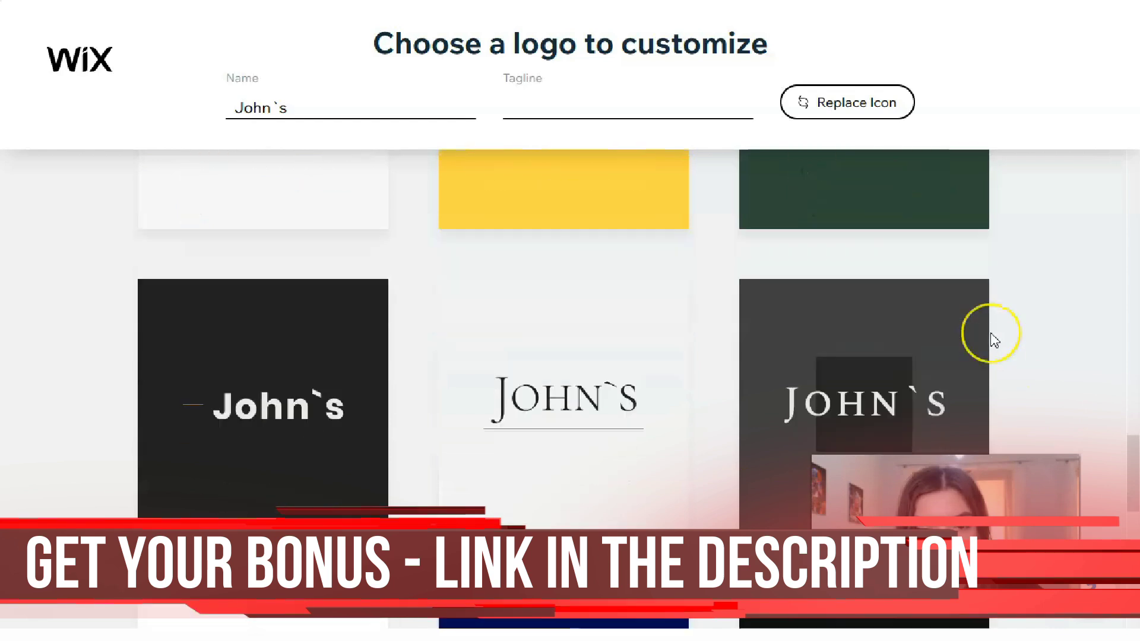
scroll(996, 341, down, 10)
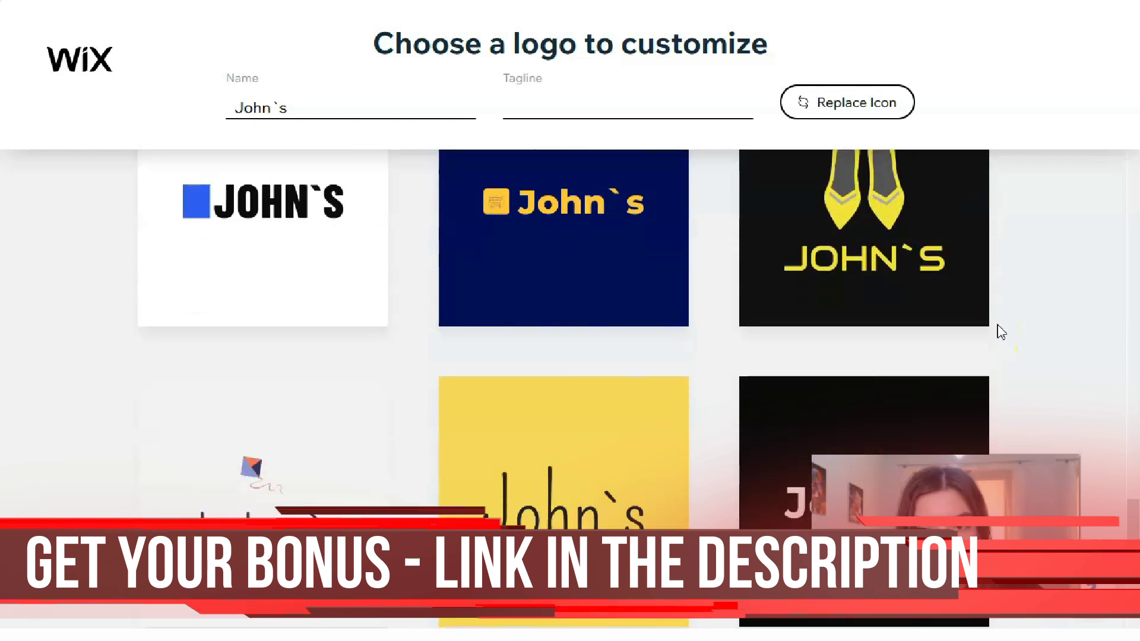
scroll(1002, 332, down, 7)
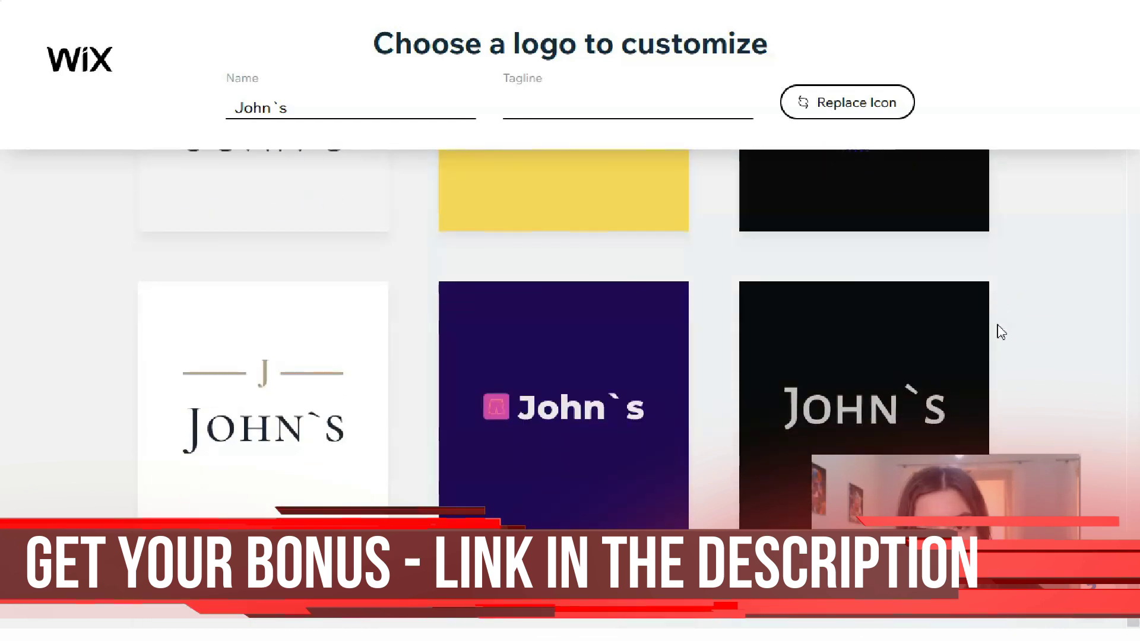
scroll(594, 493, down, 10)
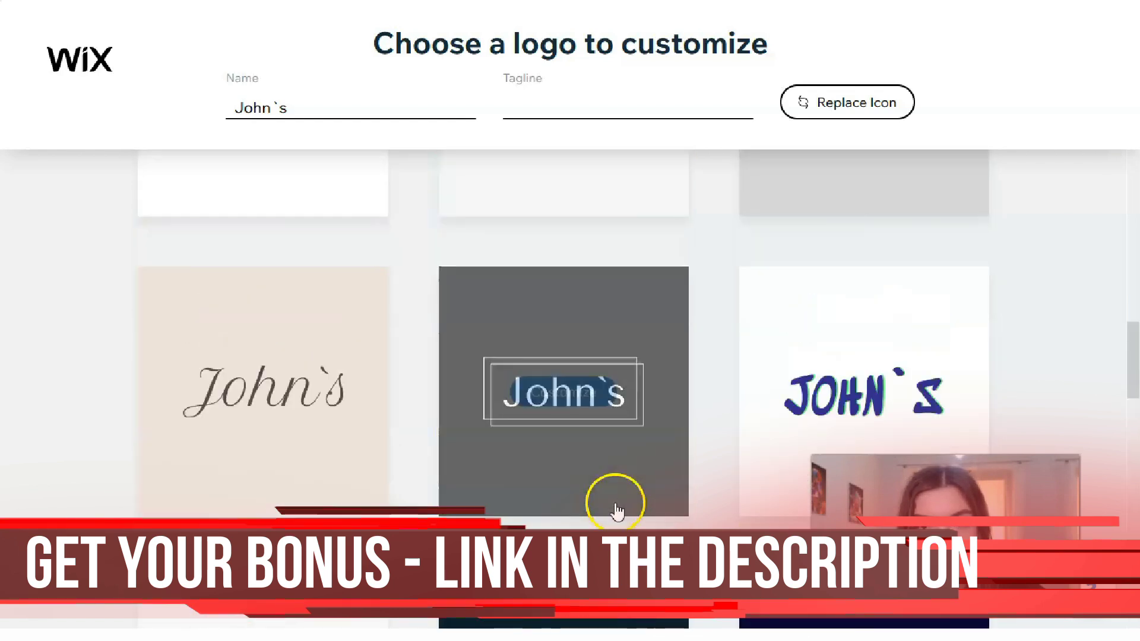
scroll(631, 511, down, 5)
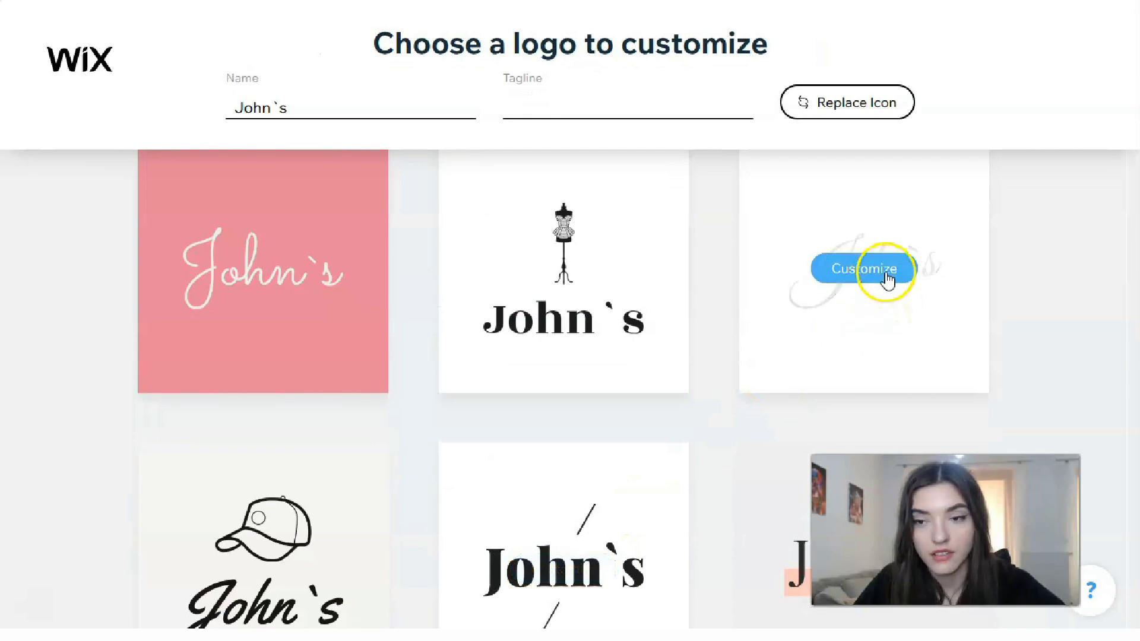
Open the black script-lettering John`s design in the editor.
click(886, 276)
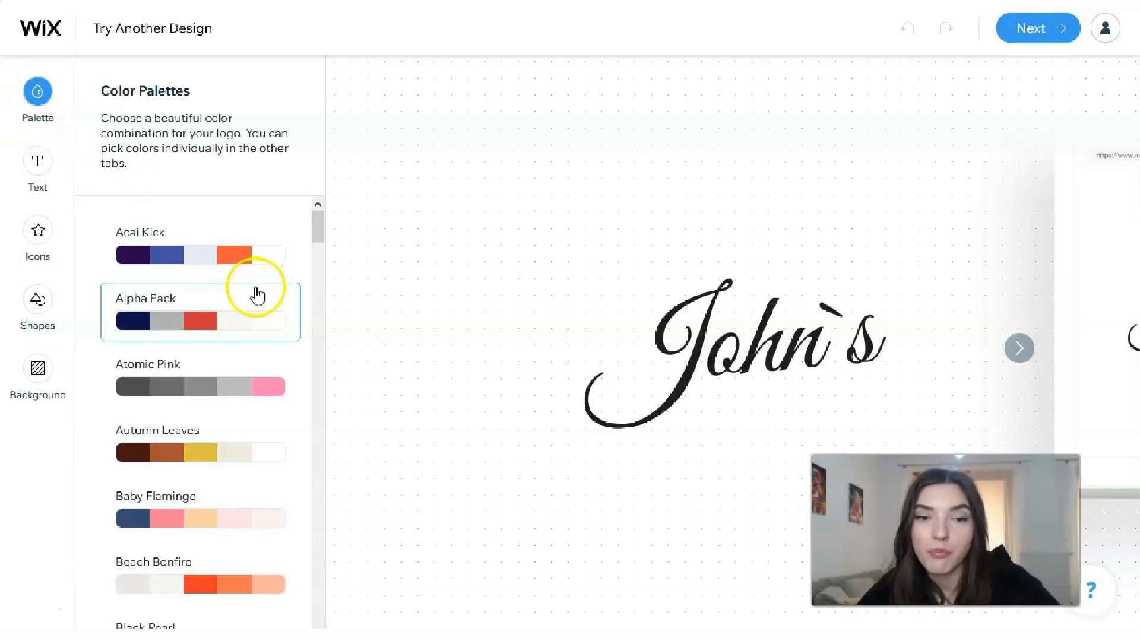
Try the Blue Lagoon, Blue Knight and Baby Flamingo colour palettes.
scroll(265, 321, down, 8)
click(259, 320)
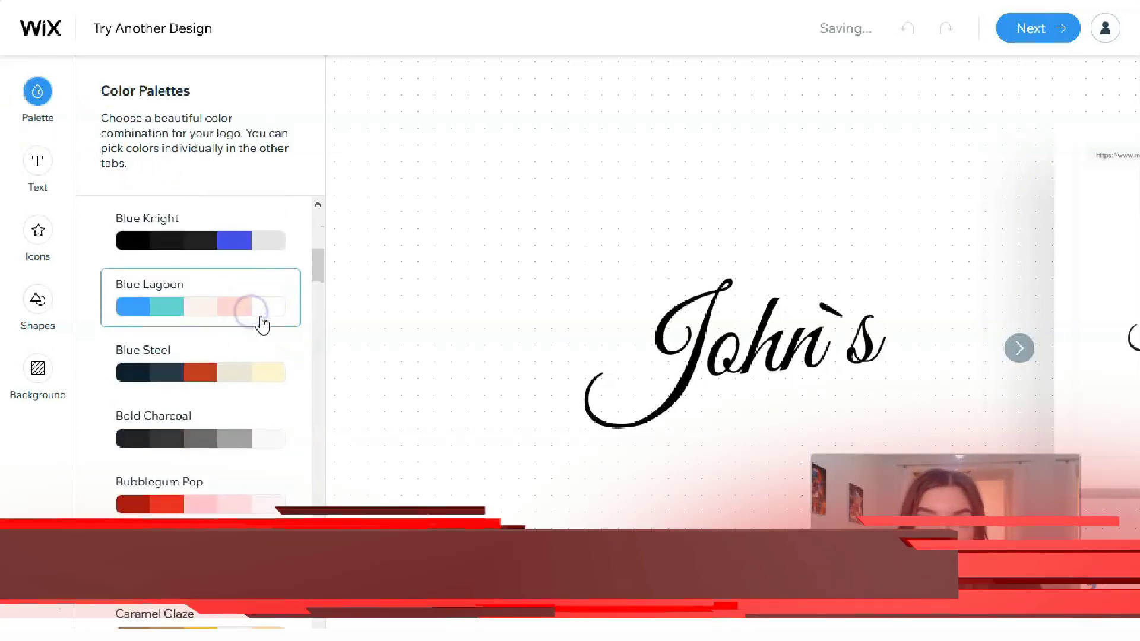
scroll(238, 342, up, 5)
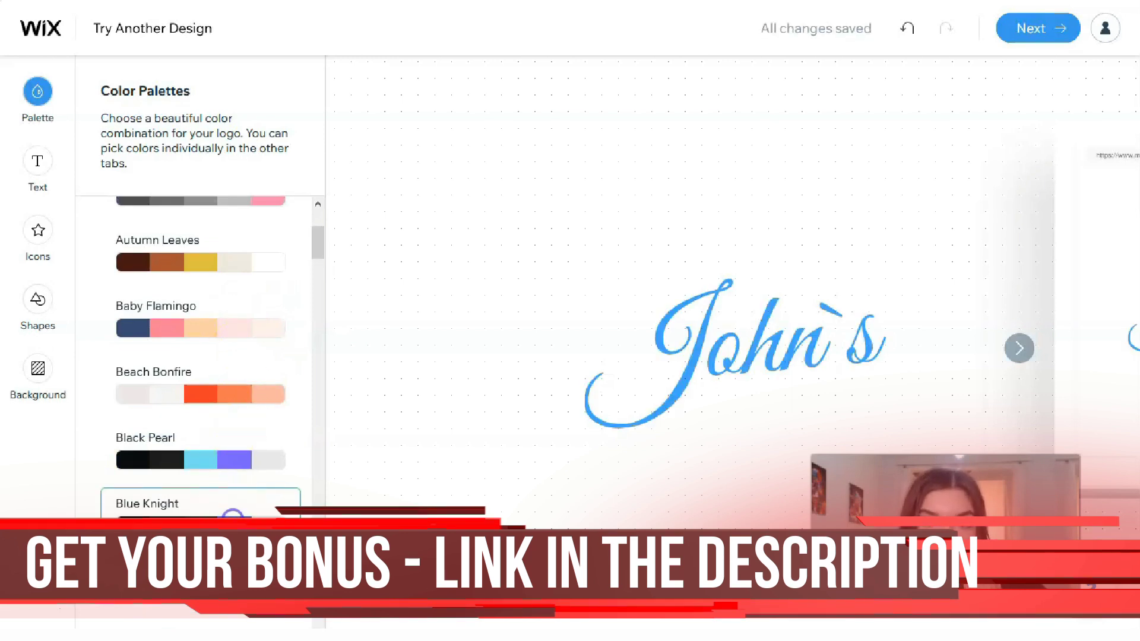
click(225, 506)
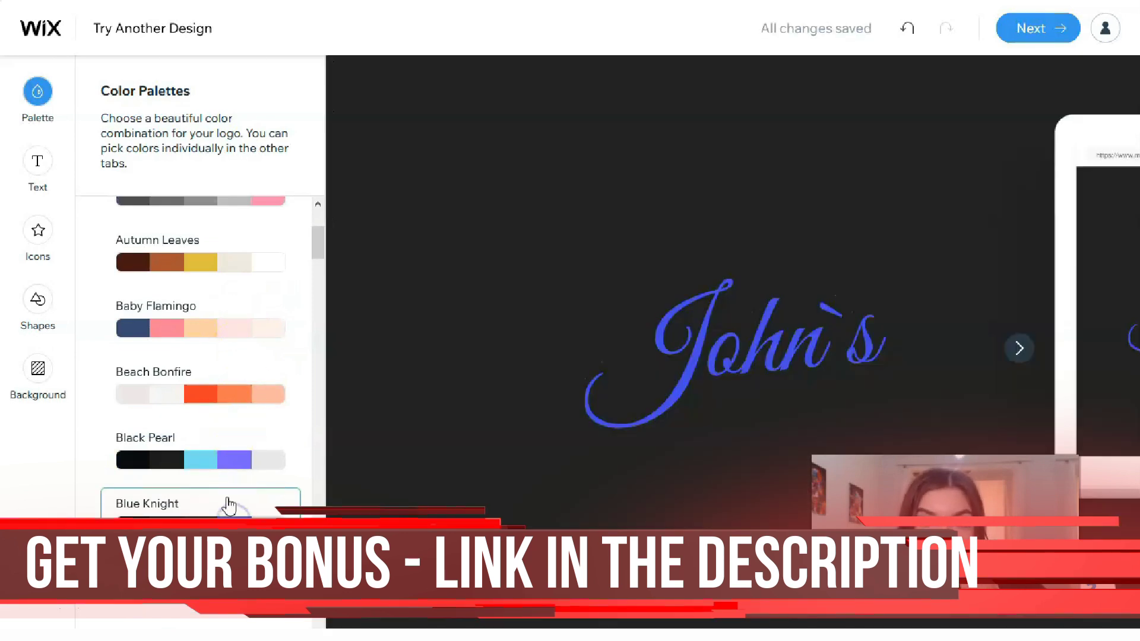
click(189, 316)
Undo the three palette changes to restore black on white, then show the text options.
scroll(196, 322, up, 3)
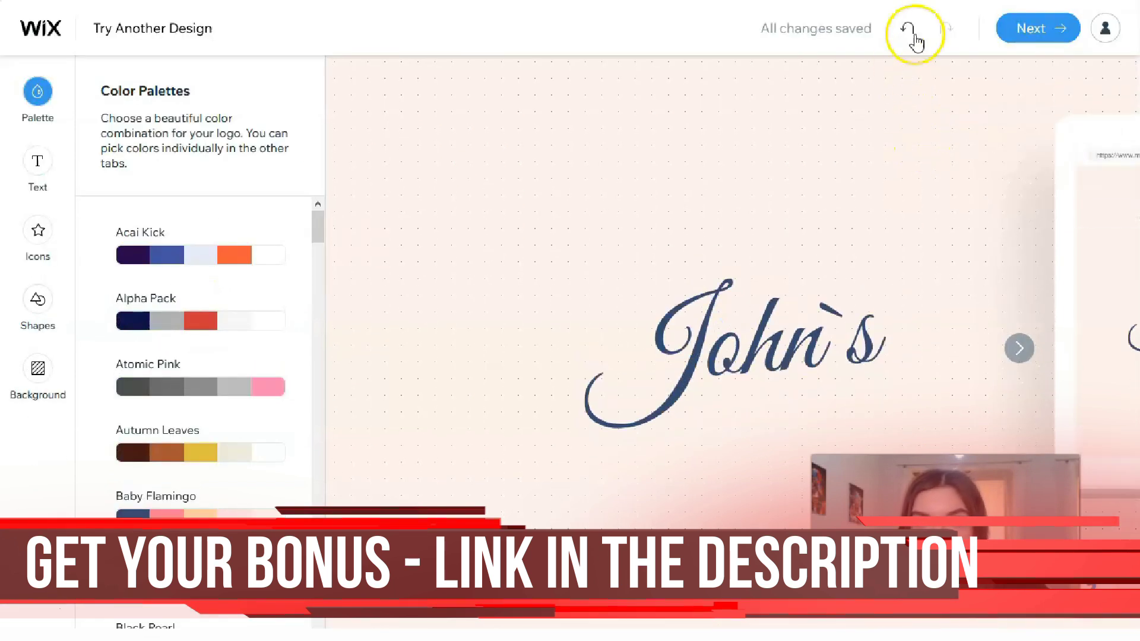
click(915, 36)
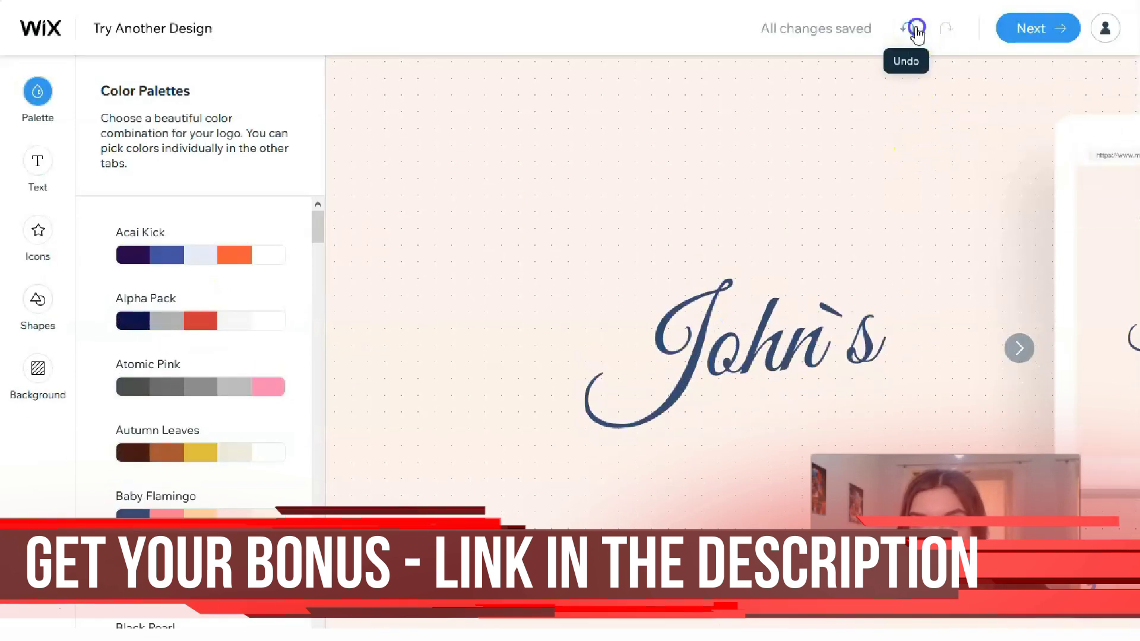
click(915, 29)
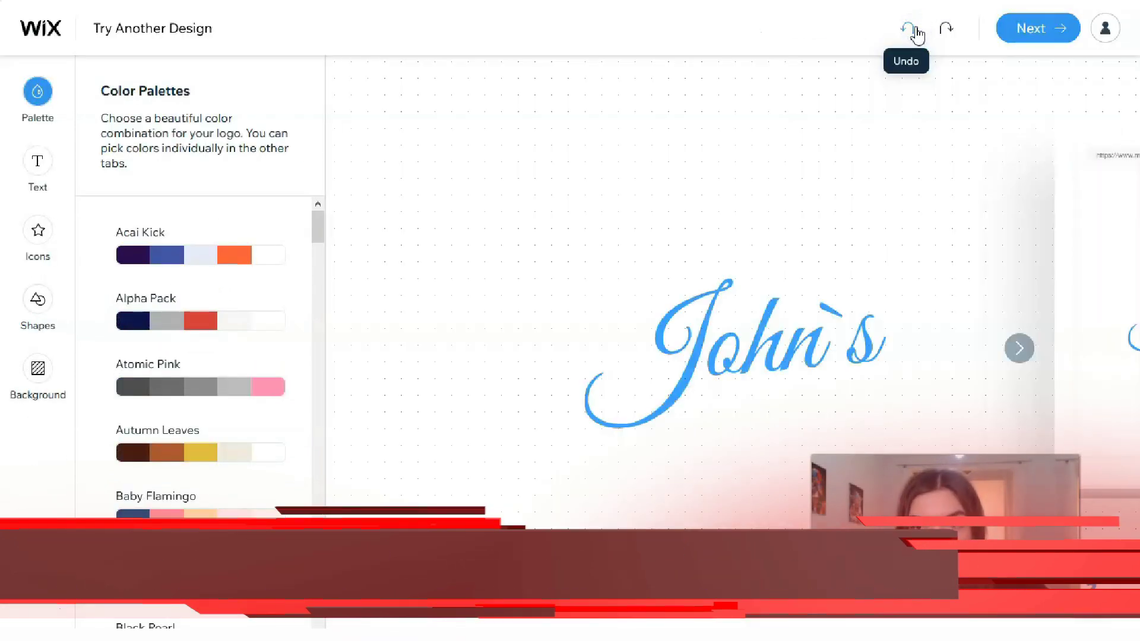
click(913, 32)
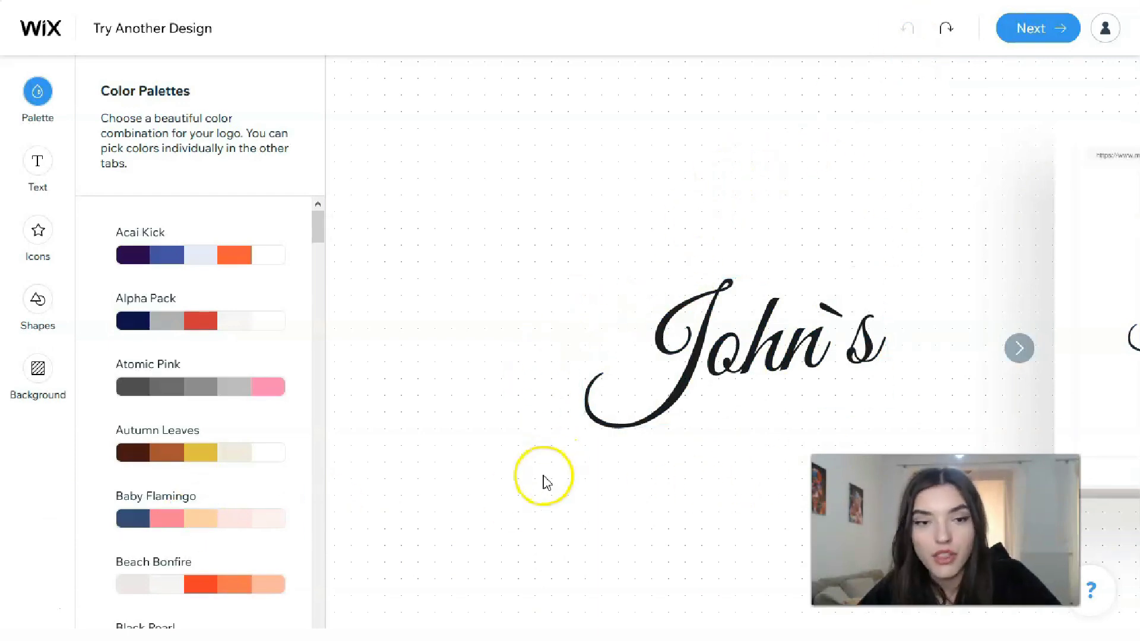
click(38, 170)
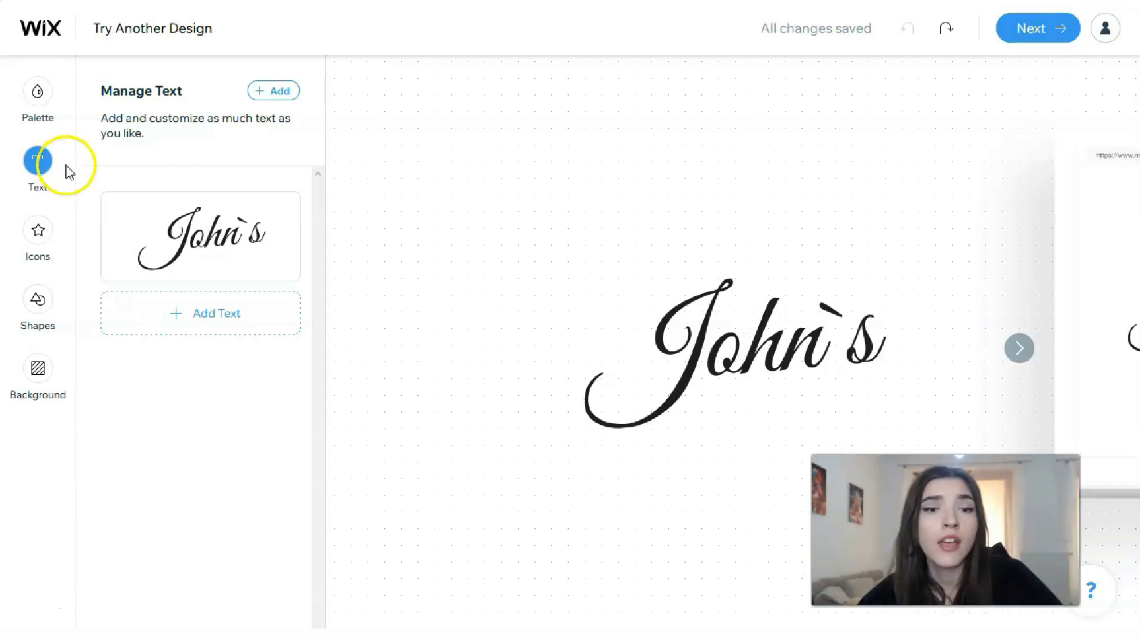
Add a trial text line at opacity 82 just below John`s.
click(178, 327)
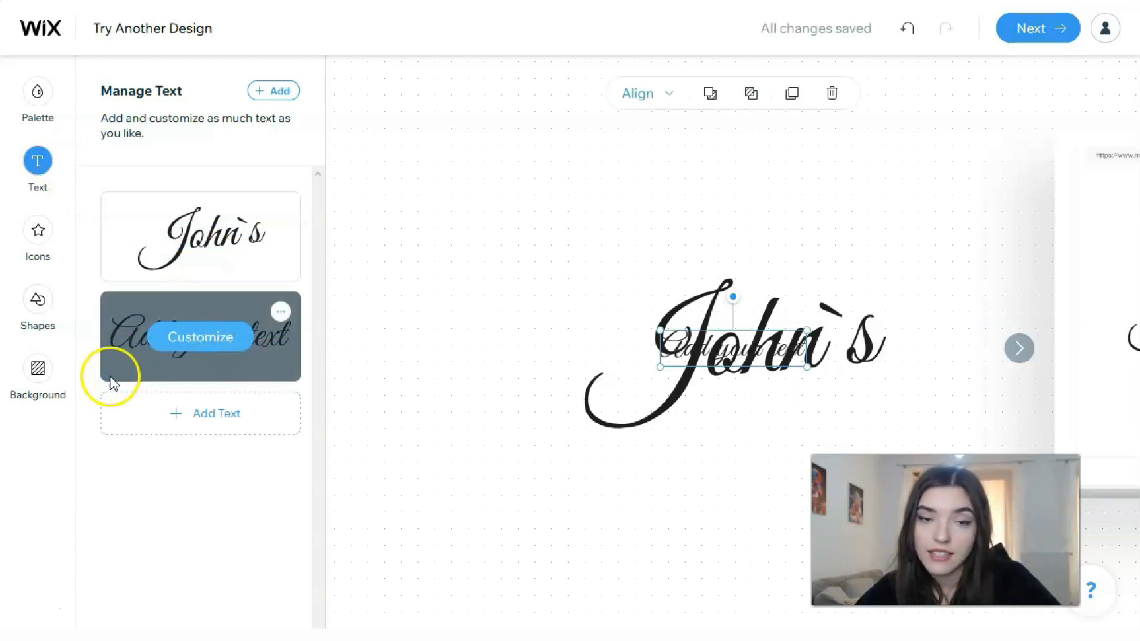
scroll(178, 338, down, 1)
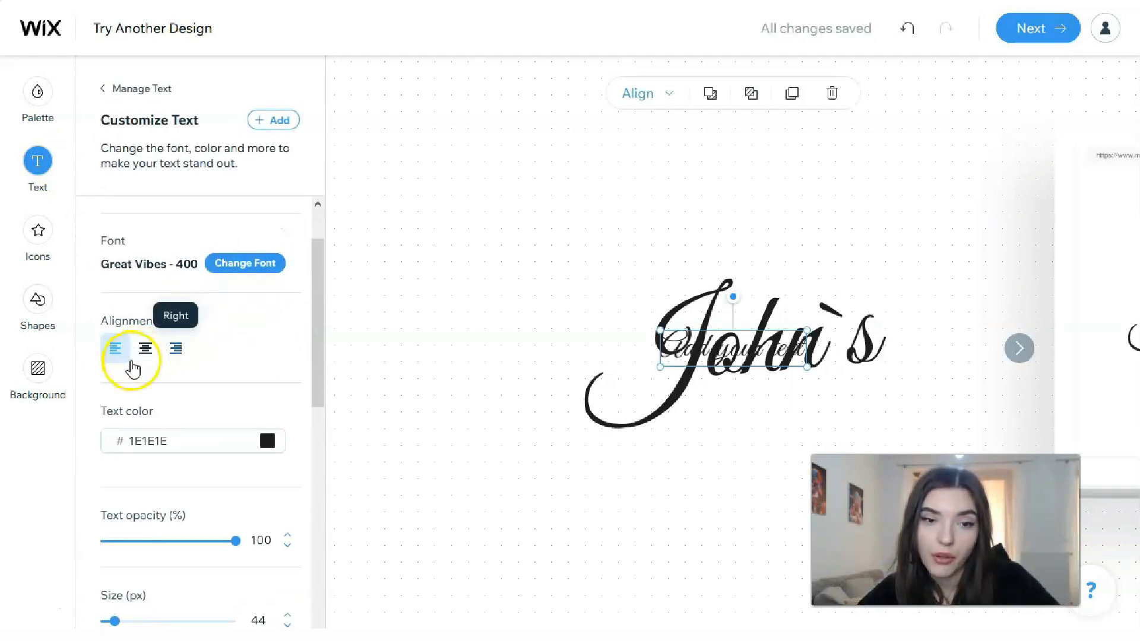
scroll(219, 369, down, 2)
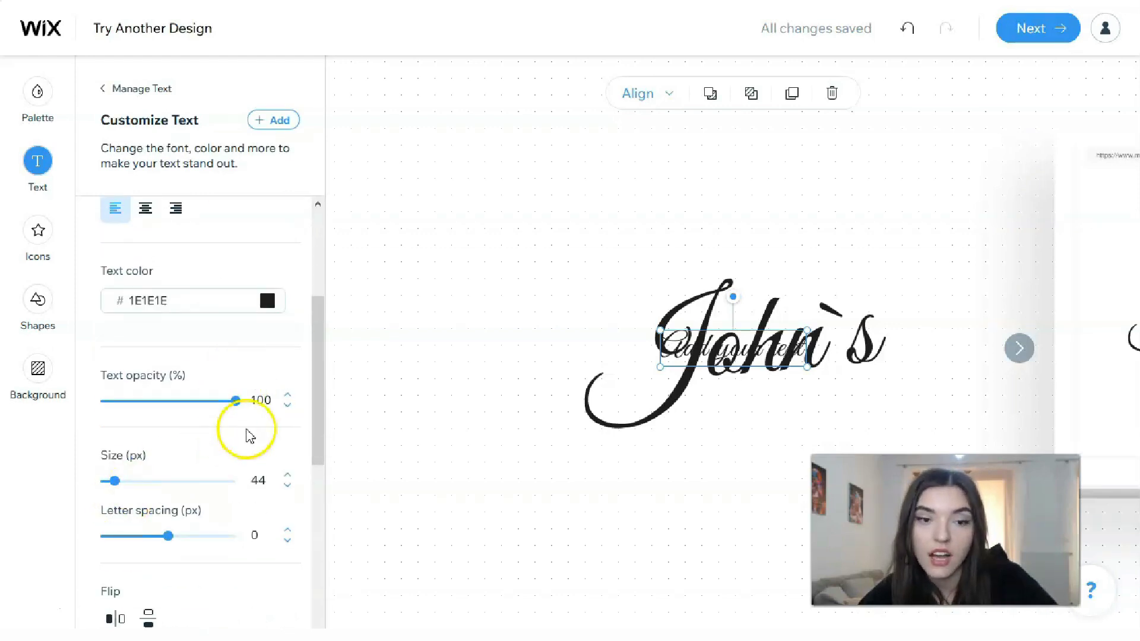
drag(178, 410, 211, 415)
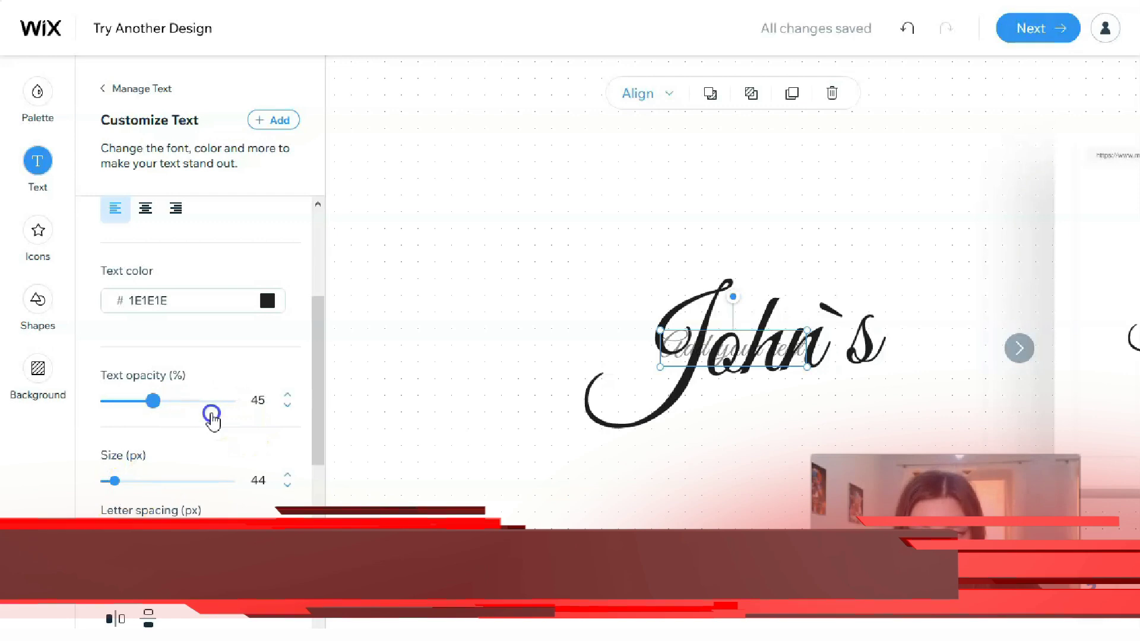
click(746, 348)
drag(746, 348, 758, 443)
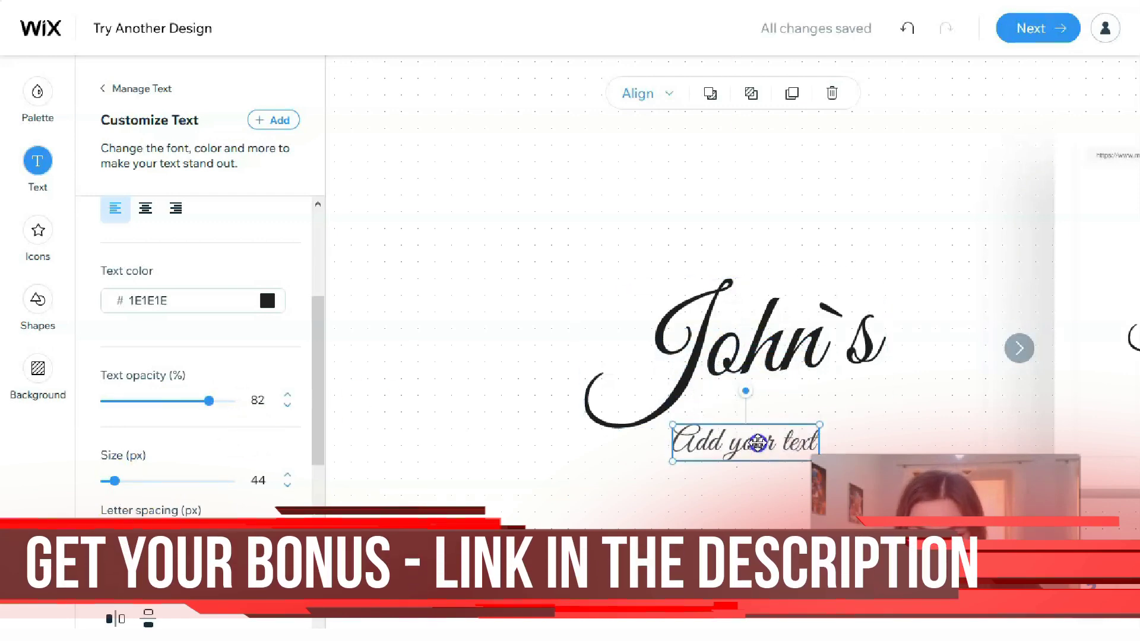
click(740, 511)
Open the John`s business name settings and review its colour, size and 355° rotation.
click(210, 218)
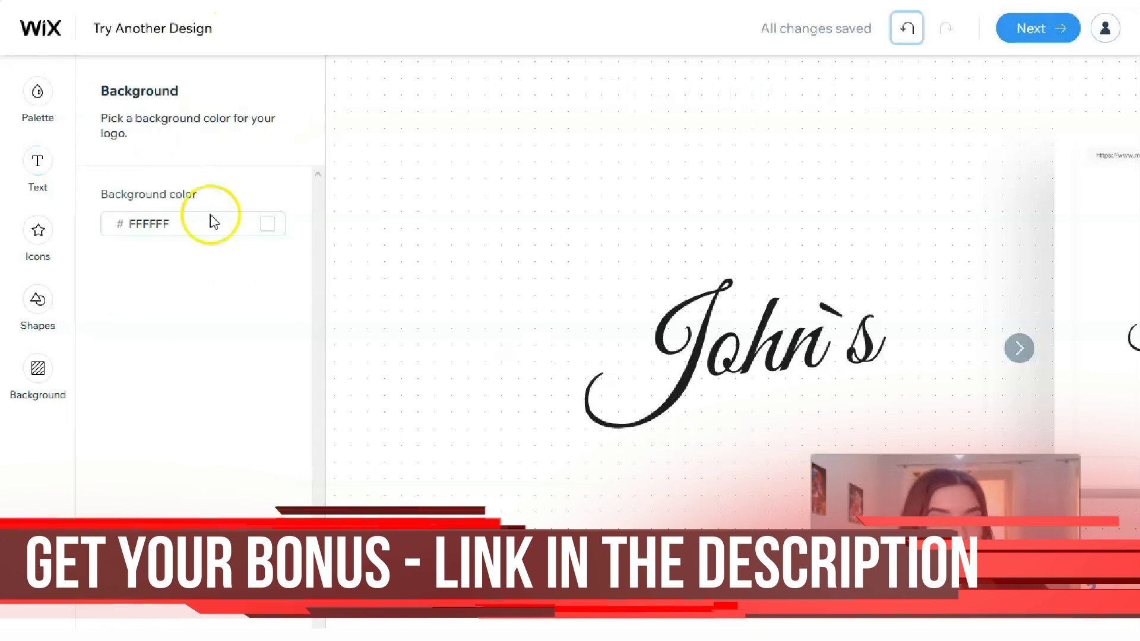
click(21, 174)
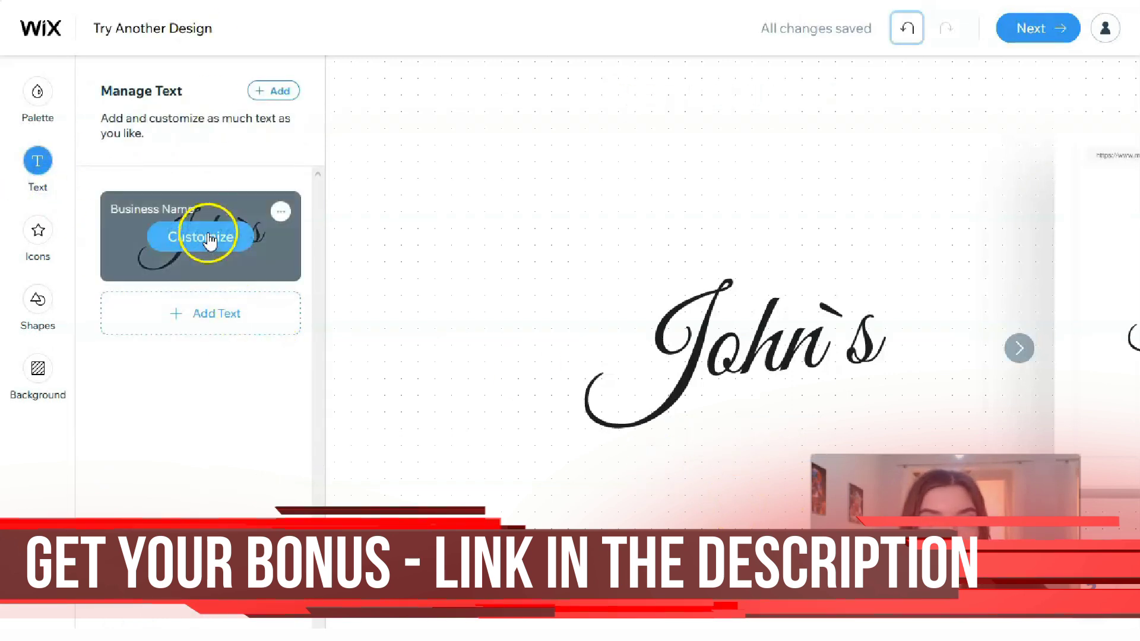
click(208, 233)
scroll(238, 270, down, 3)
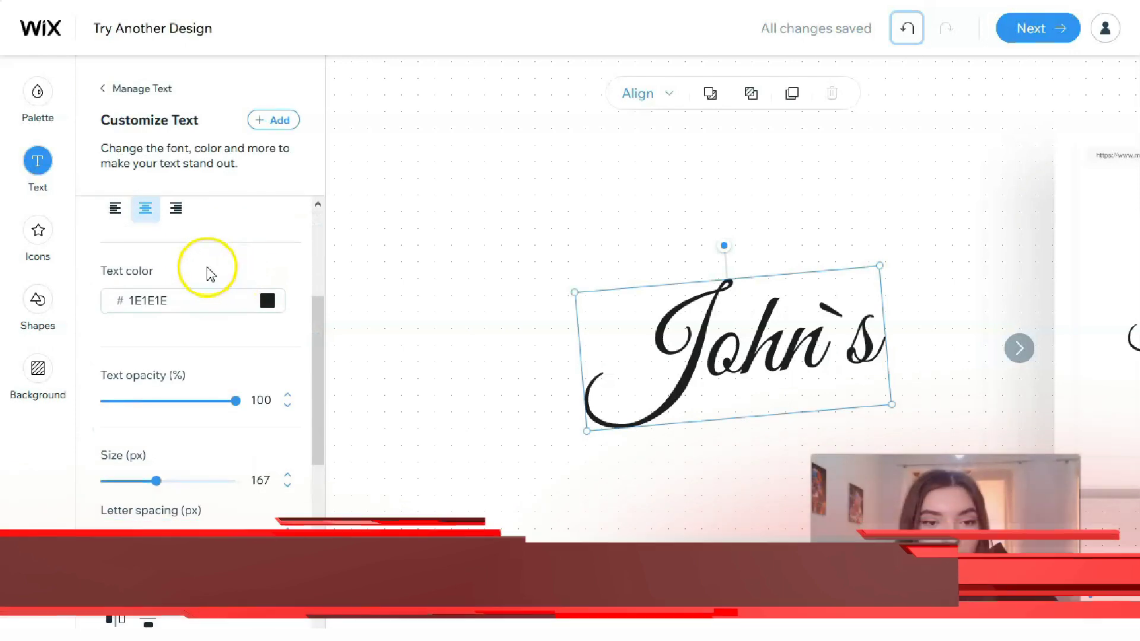
scroll(254, 364, down, 8)
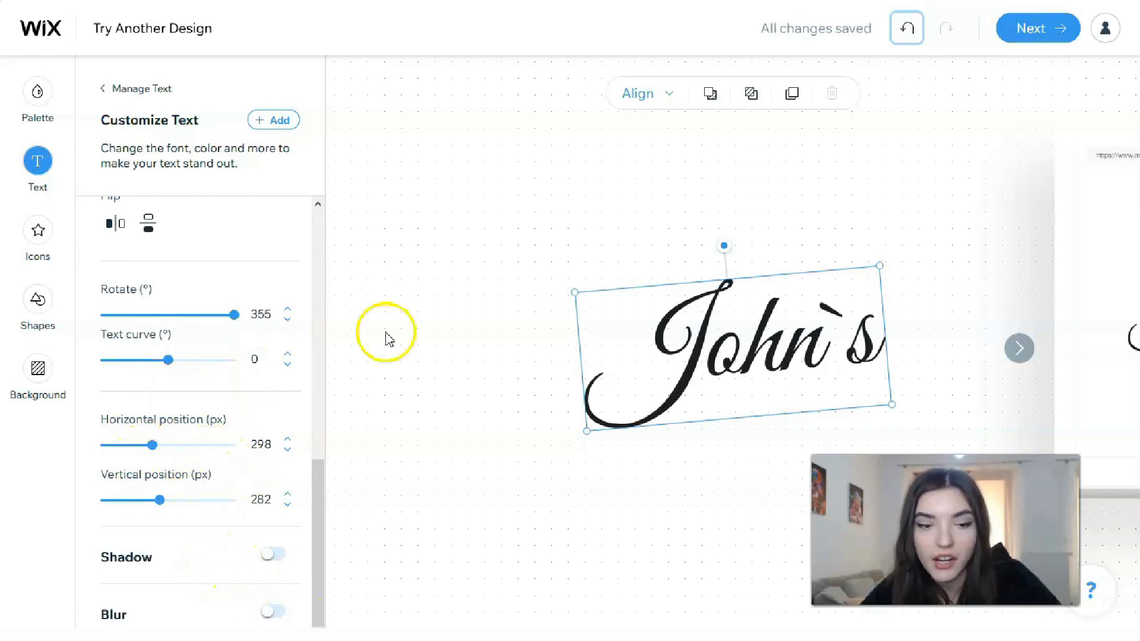
Add the clothes-hanger icon from the Suggested icons to the John`s logo.
click(37, 240)
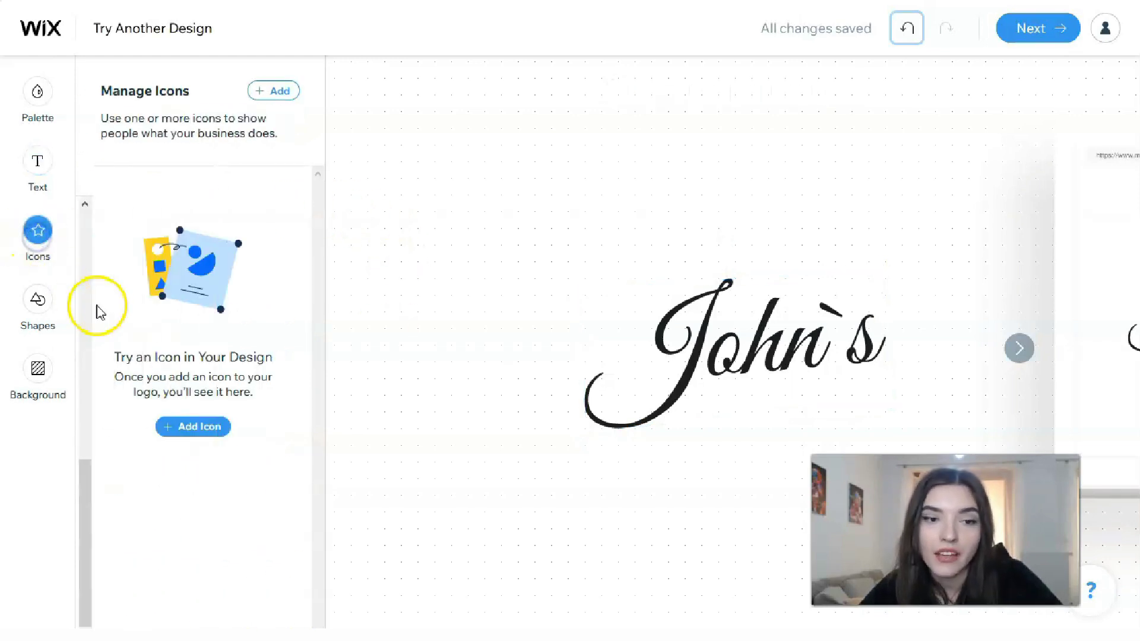
click(204, 438)
scroll(166, 419, down, 1)
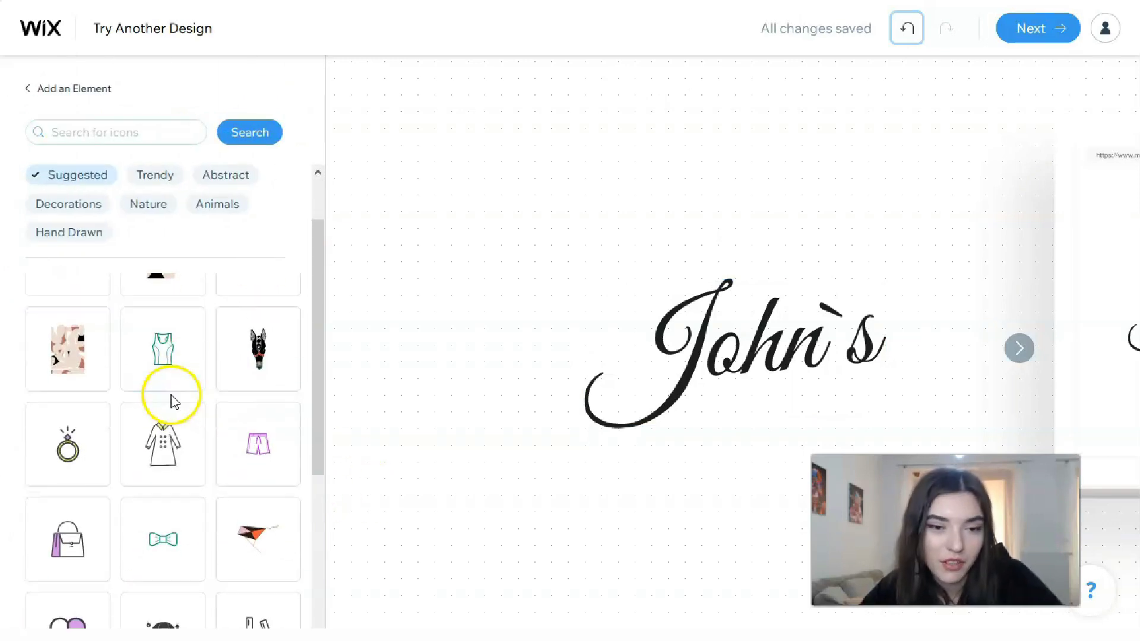
scroll(174, 401, down, 6)
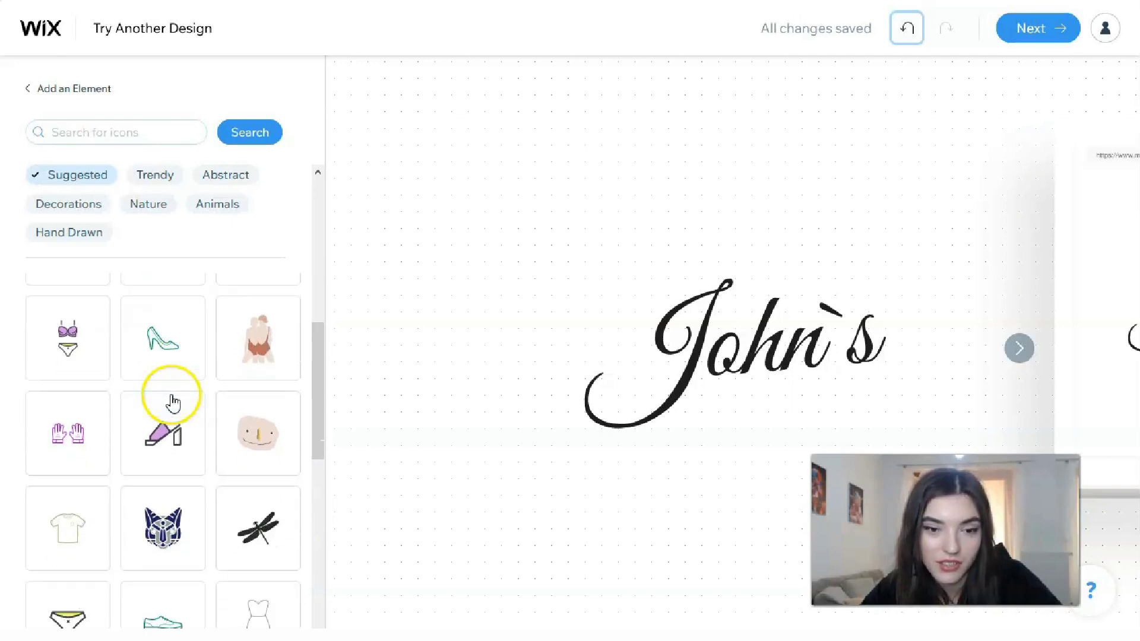
scroll(173, 404, down, 4)
scroll(172, 404, down, 1)
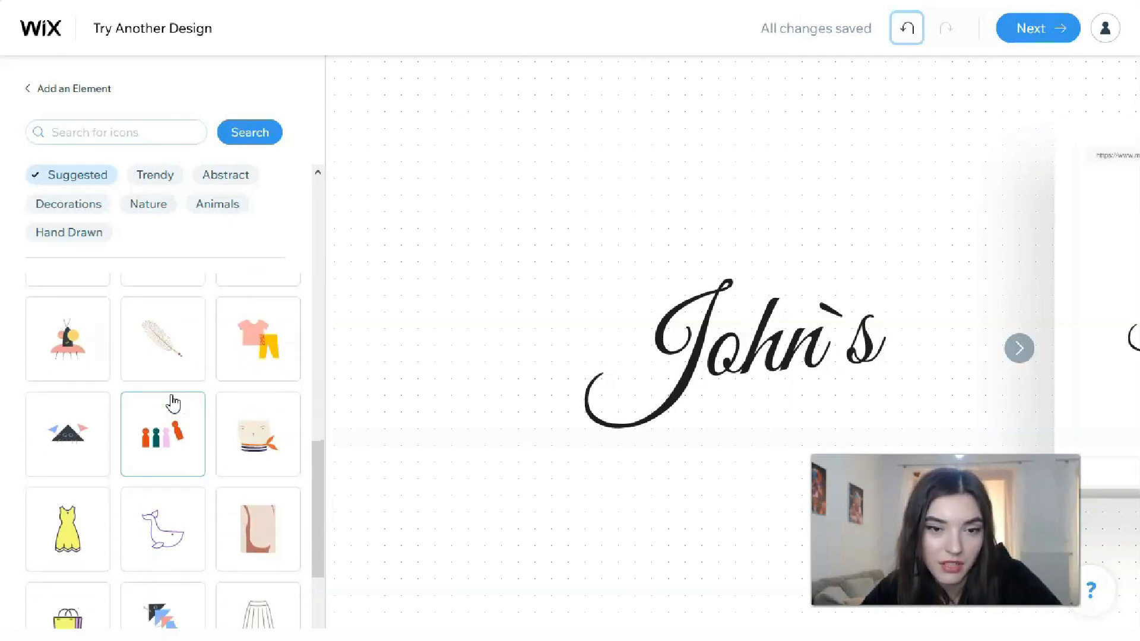
scroll(173, 404, down, 3)
scroll(172, 403, down, 10)
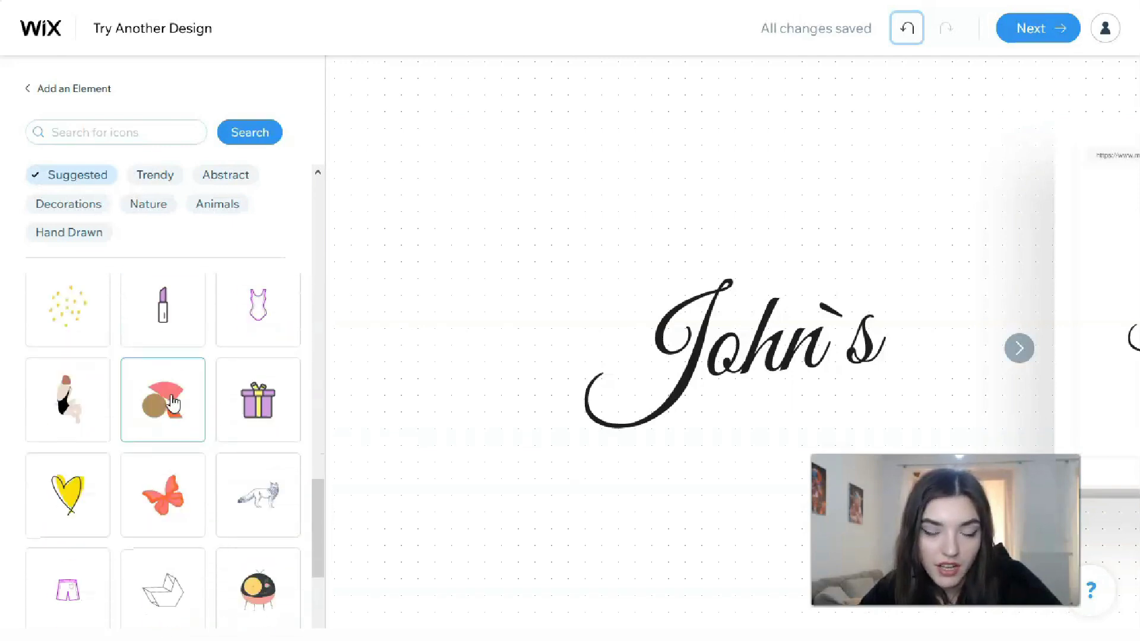
scroll(174, 404, down, 5)
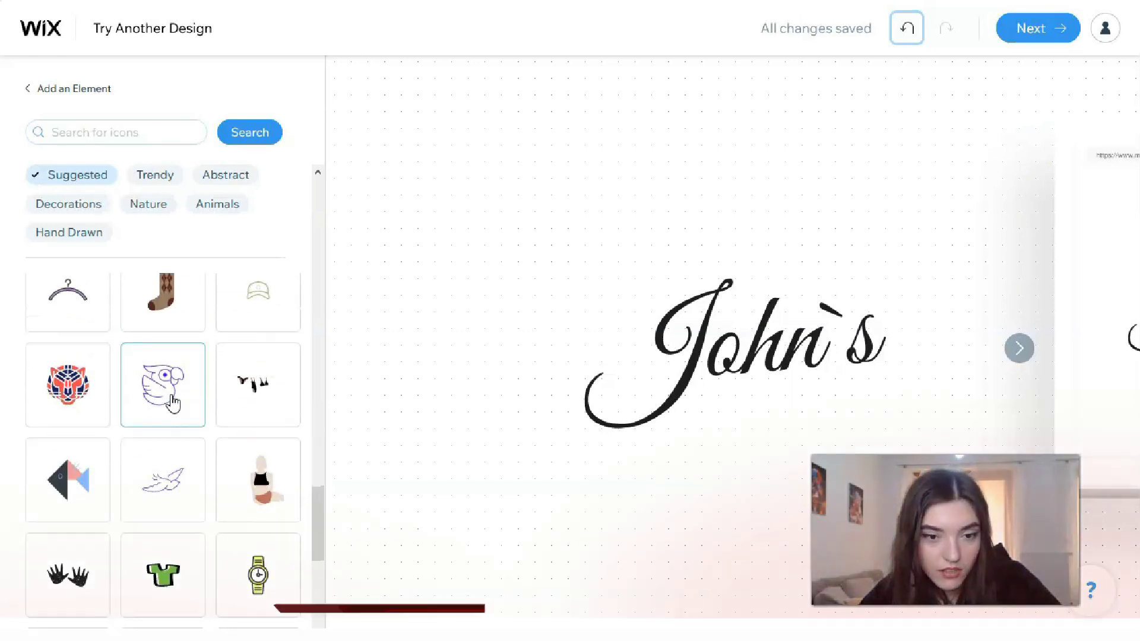
scroll(172, 404, down, 10)
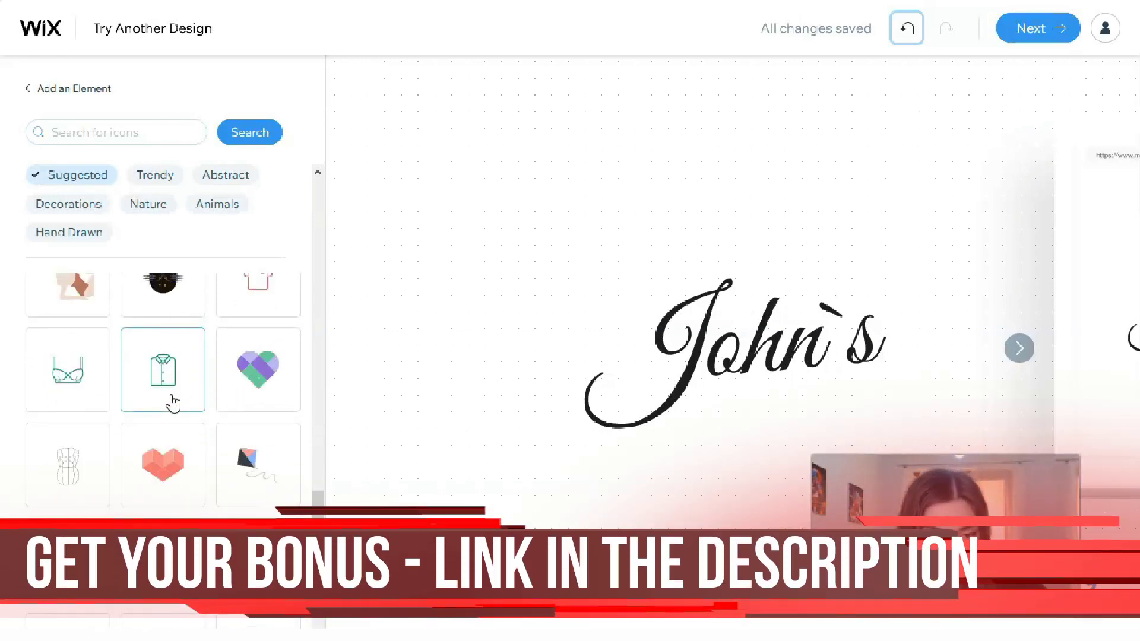
scroll(173, 404, down, 2)
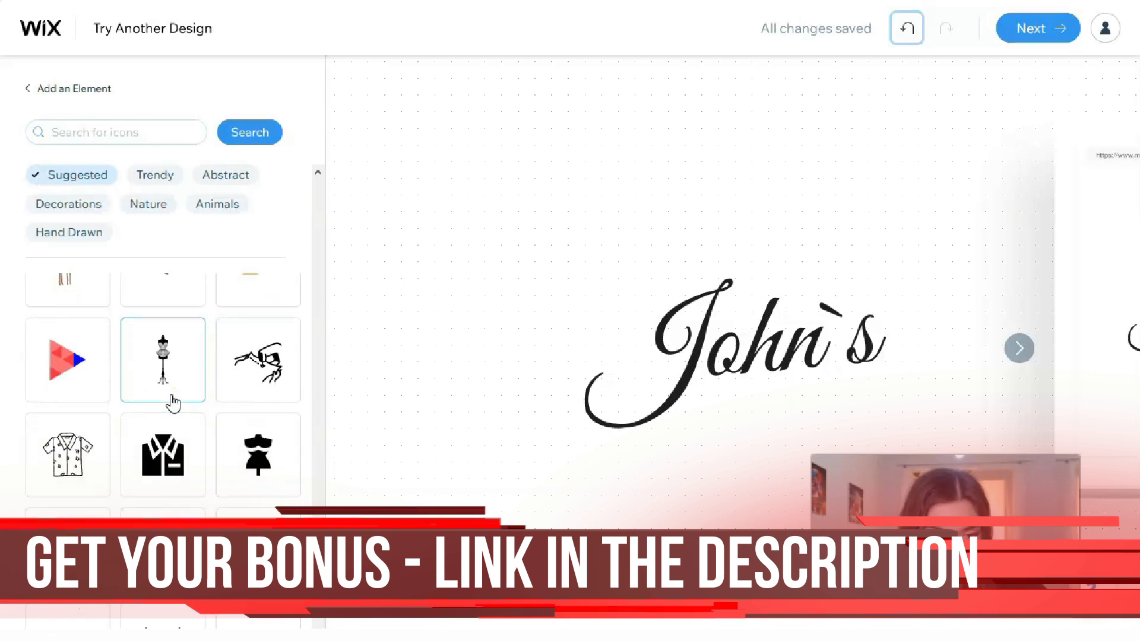
scroll(174, 404, down, 2)
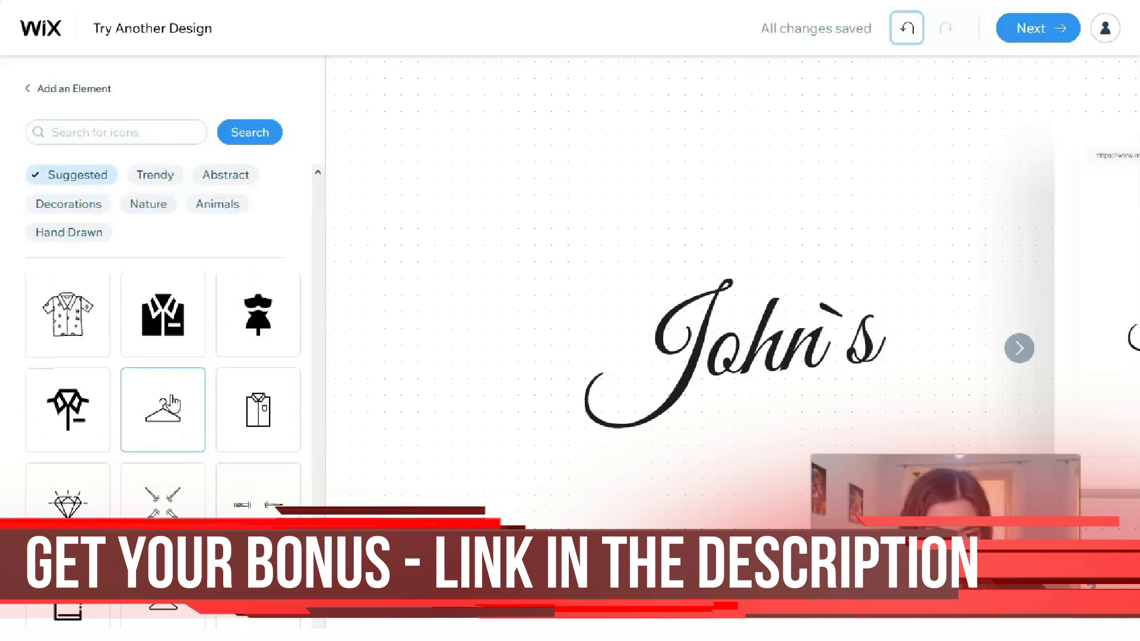
click(171, 417)
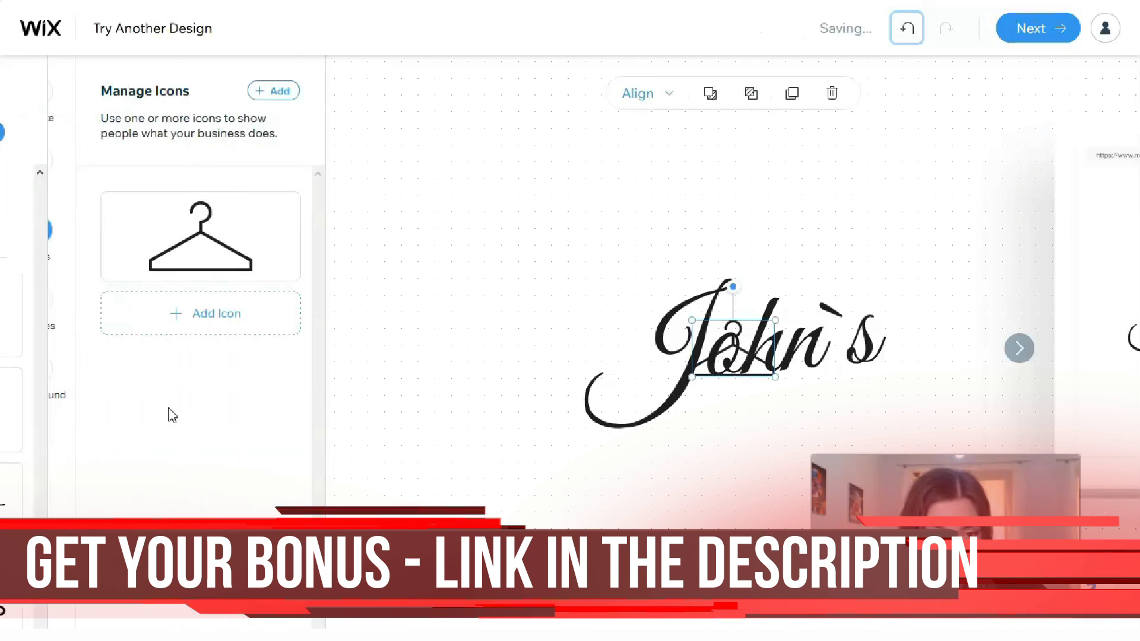
Move the hanger below the J, shrink it to 92 px and tilt it slightly.
click(183, 275)
drag(801, 351, 612, 443)
drag(670, 469, 649, 455)
drag(617, 383, 604, 389)
click(636, 454)
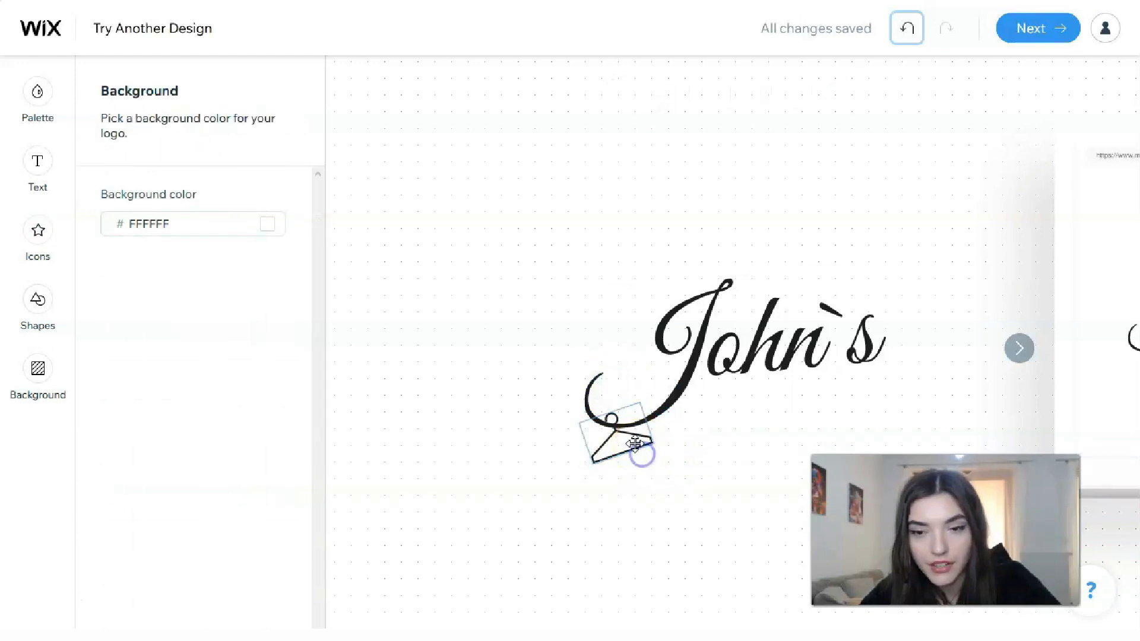
click(634, 444)
drag(635, 444, 638, 448)
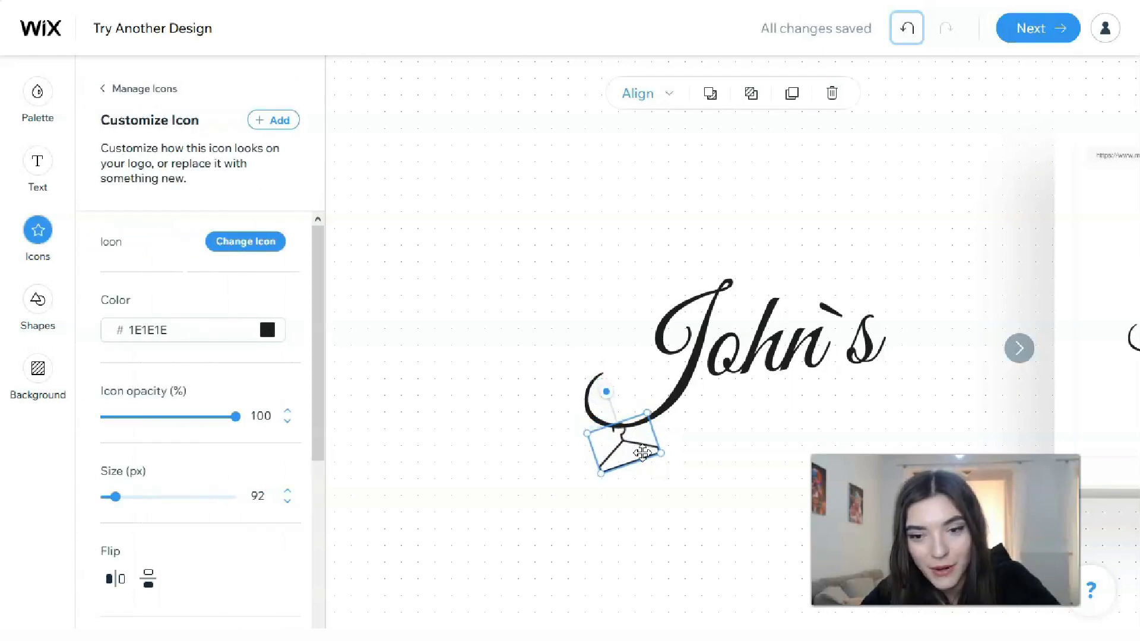
click(659, 495)
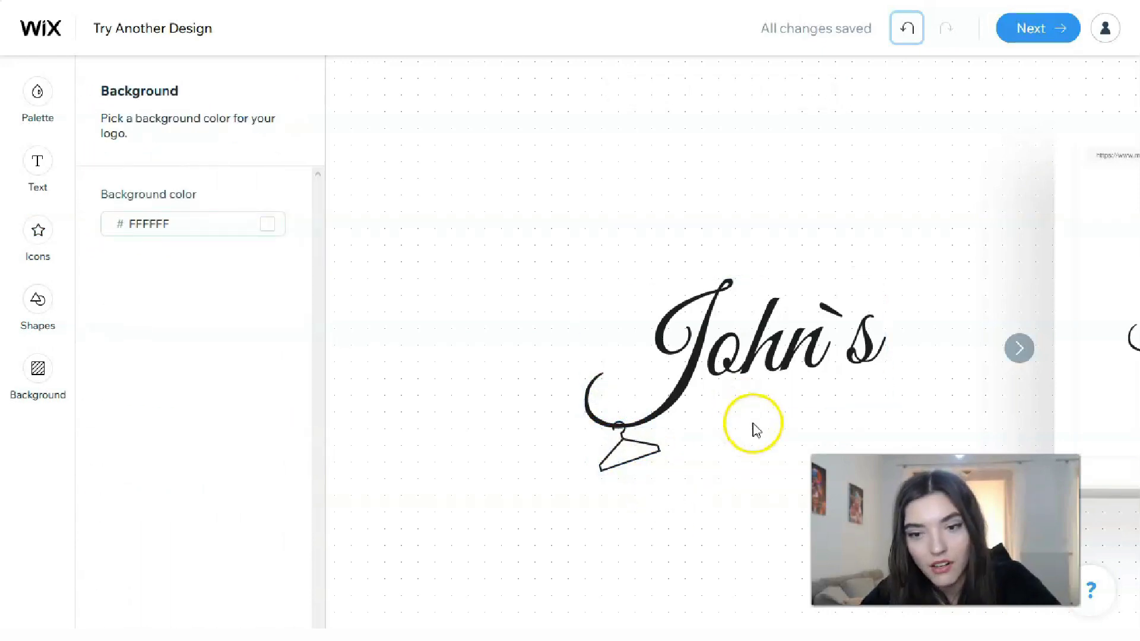
Adjust the hanger's opacity, then undo a trial move to keep it under the J's loop.
click(641, 449)
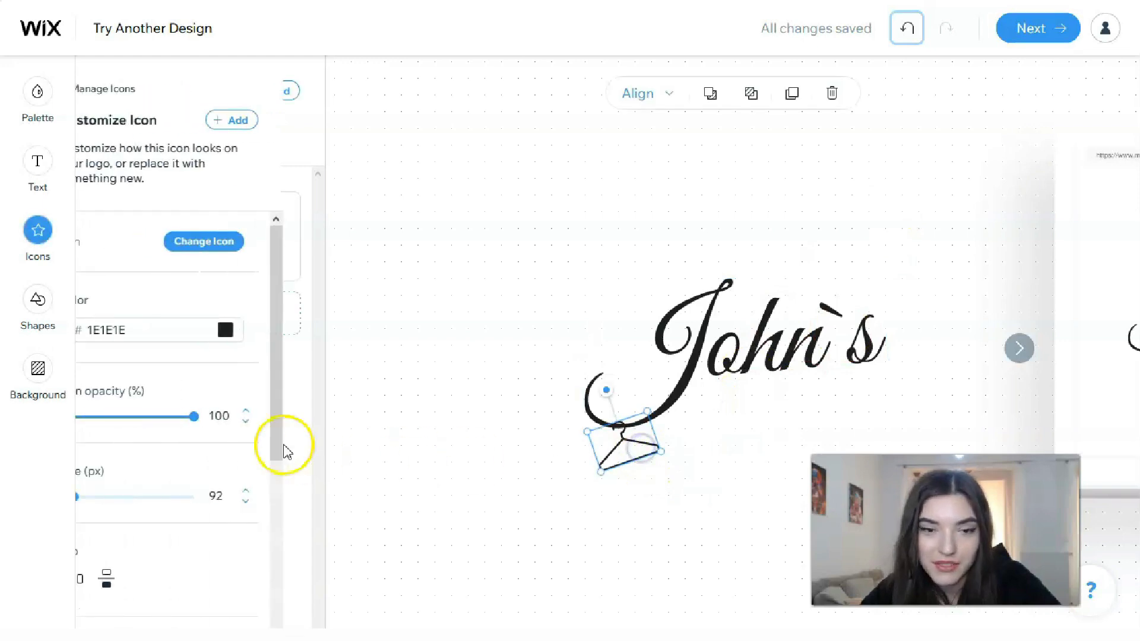
mouse_move(235, 416)
mouse_down()
mouse_move(207, 422)
mouse_move(250, 431)
mouse_up()
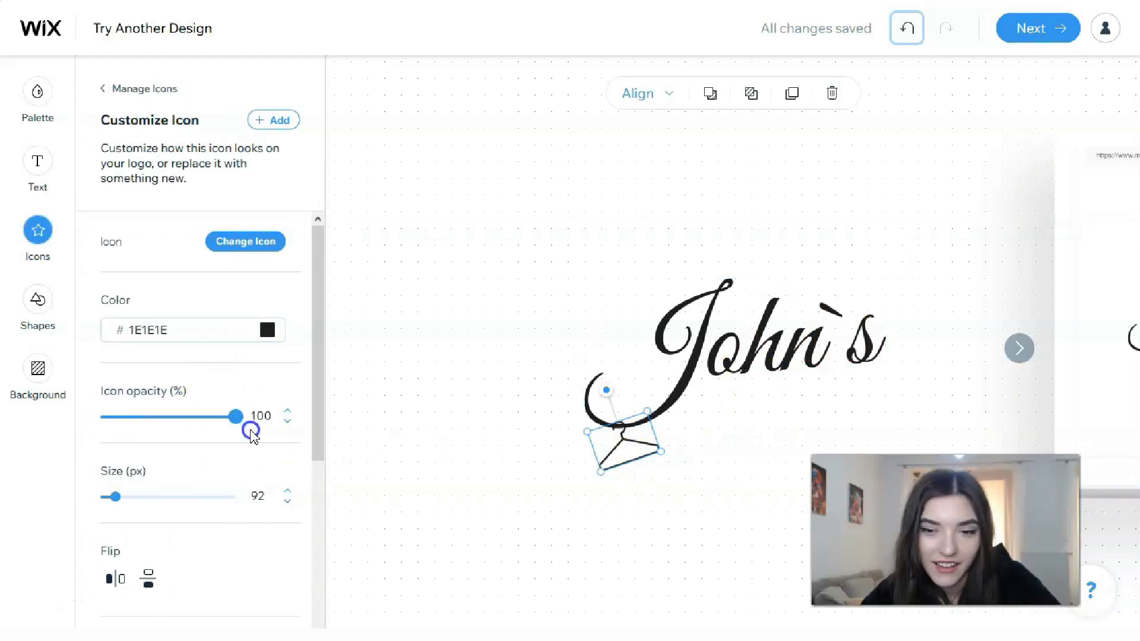
click(763, 196)
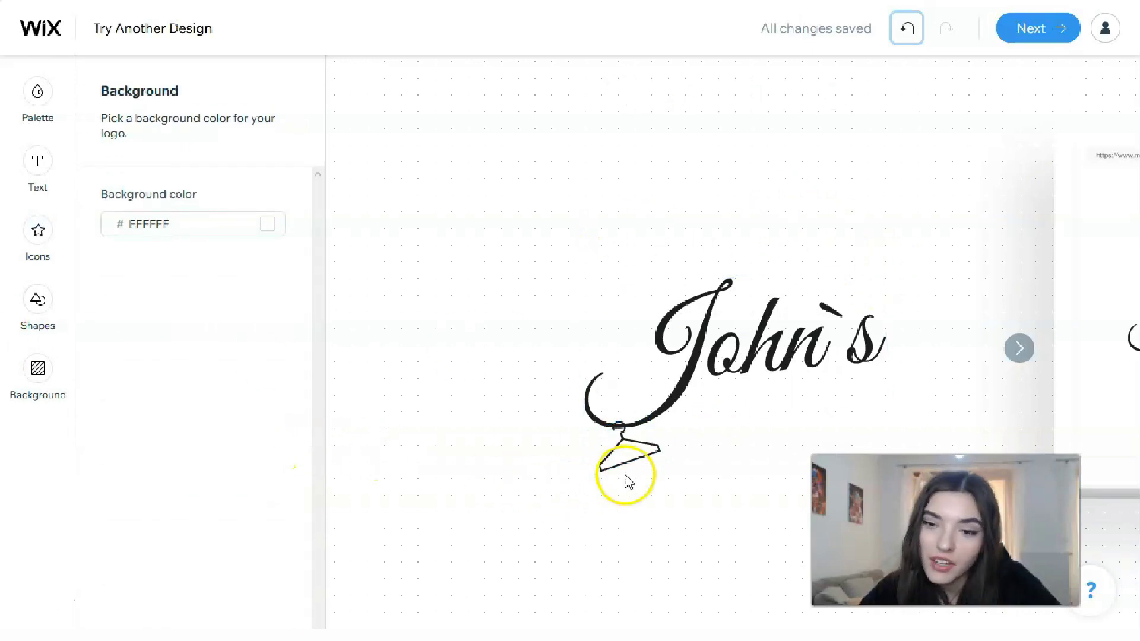
click(666, 439)
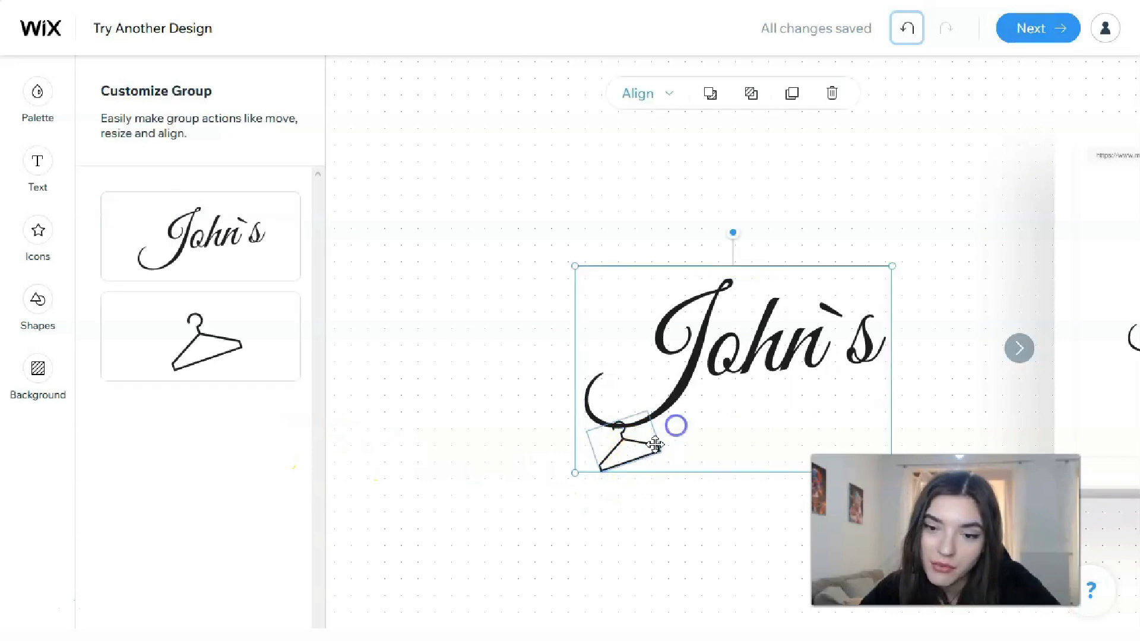
click(474, 389)
mouse_move(632, 459)
mouse_down()
mouse_move(639, 481)
mouse_move(726, 356)
mouse_move(716, 332)
mouse_move(763, 386)
mouse_move(740, 389)
mouse_move(816, 401)
mouse_move(910, 371)
mouse_move(878, 390)
mouse_move(730, 397)
mouse_move(629, 438)
mouse_move(633, 452)
mouse_up()
click(907, 28)
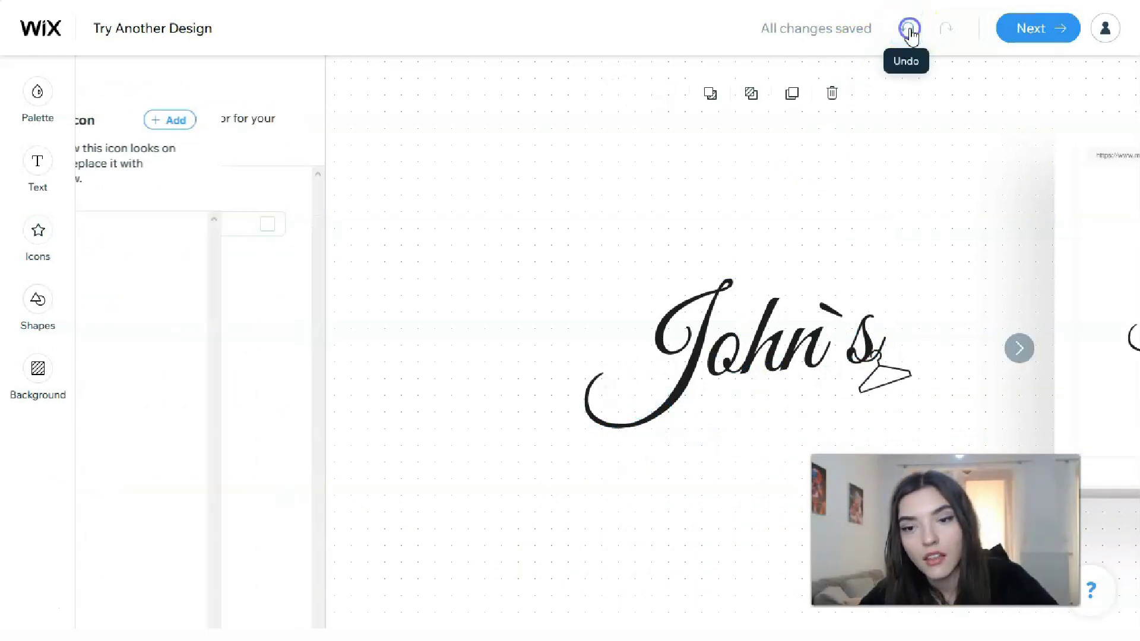
click(909, 30)
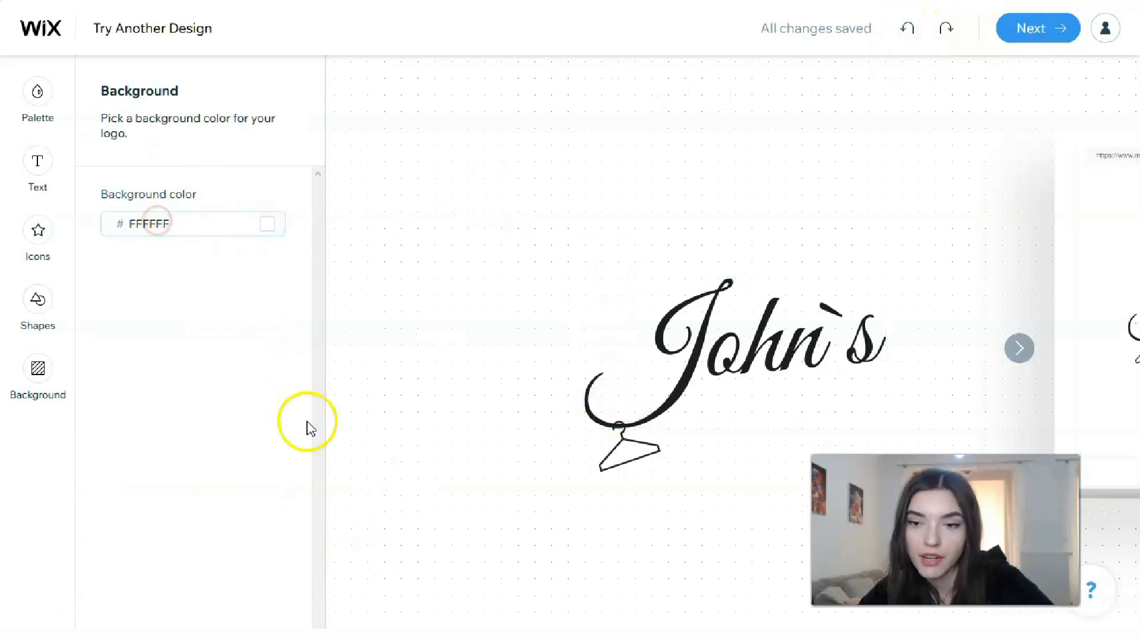
Continue with the finished logo, previewing it in the Basic Website and Coming Soon templates.
click(1036, 41)
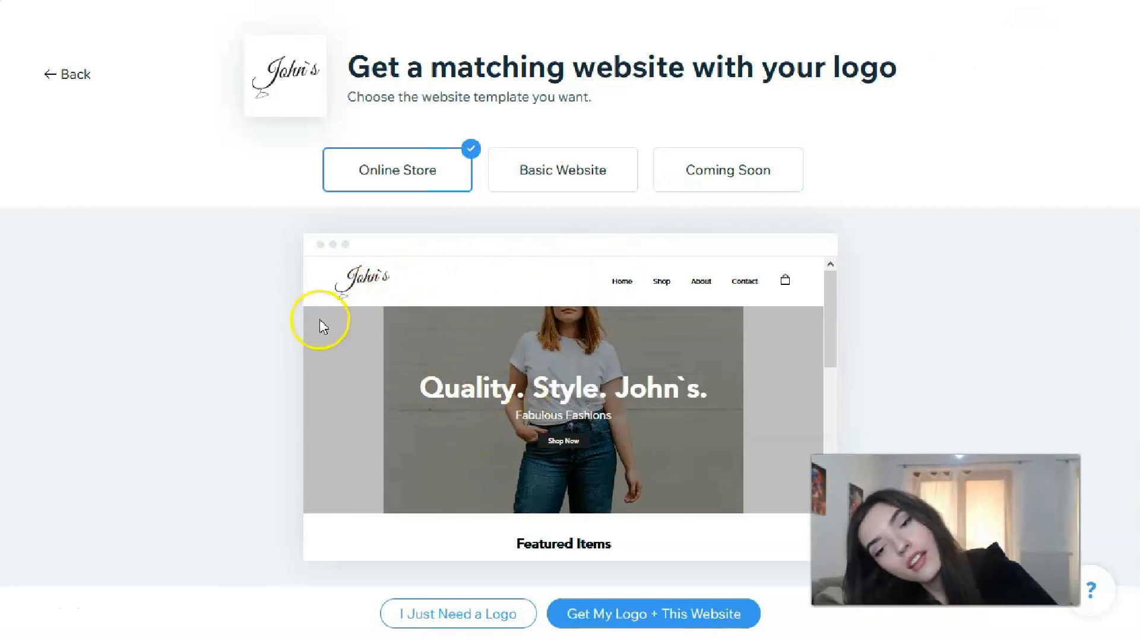
click(548, 172)
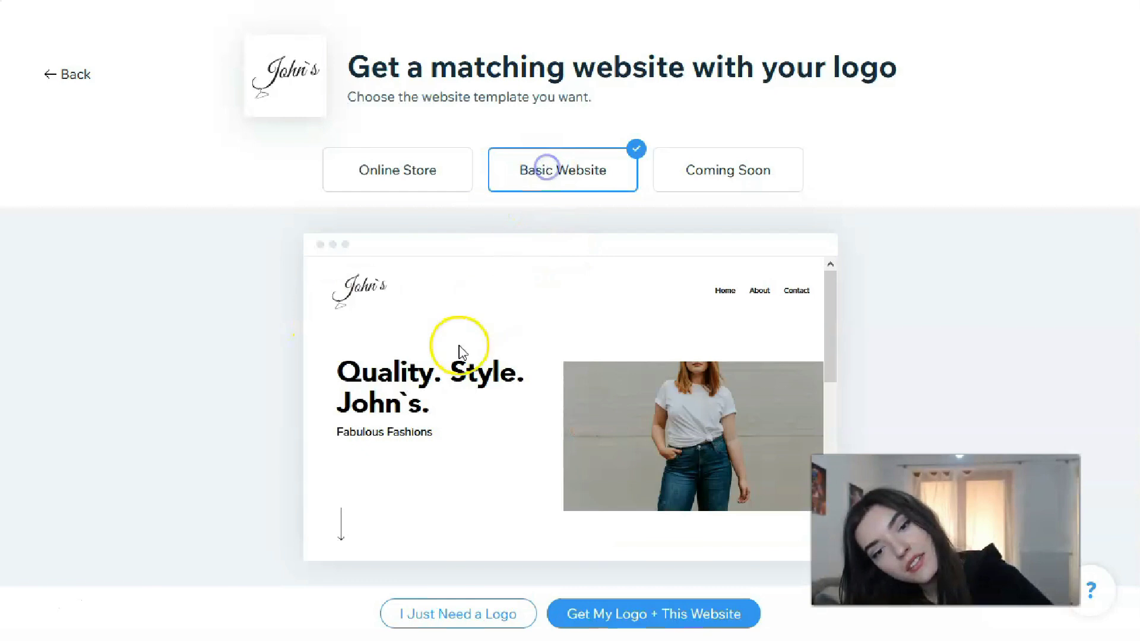
click(694, 169)
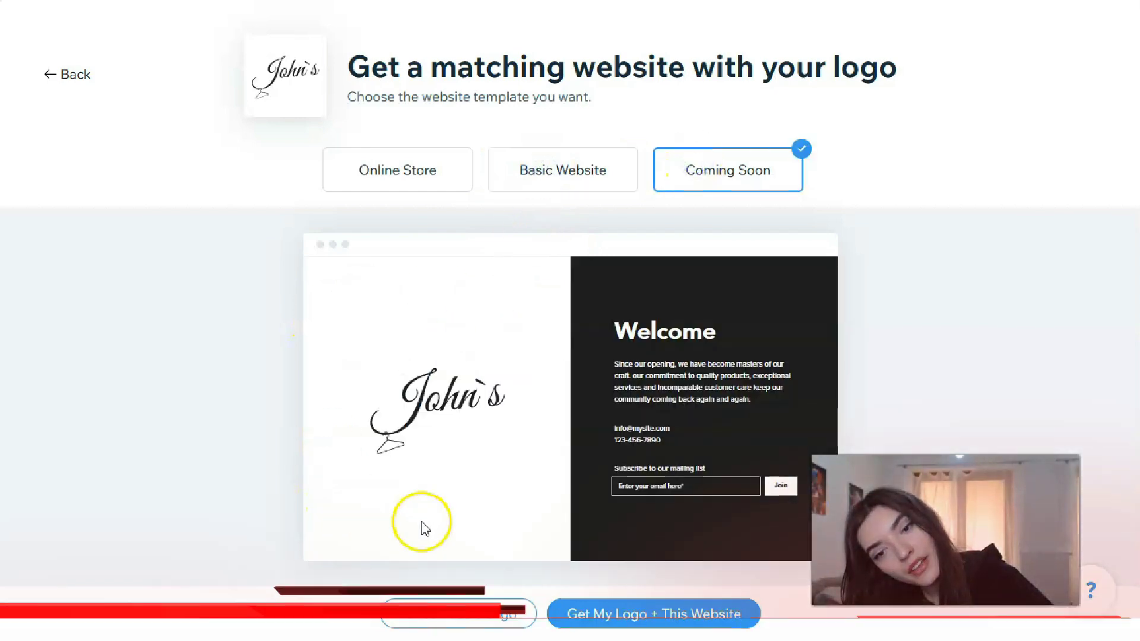